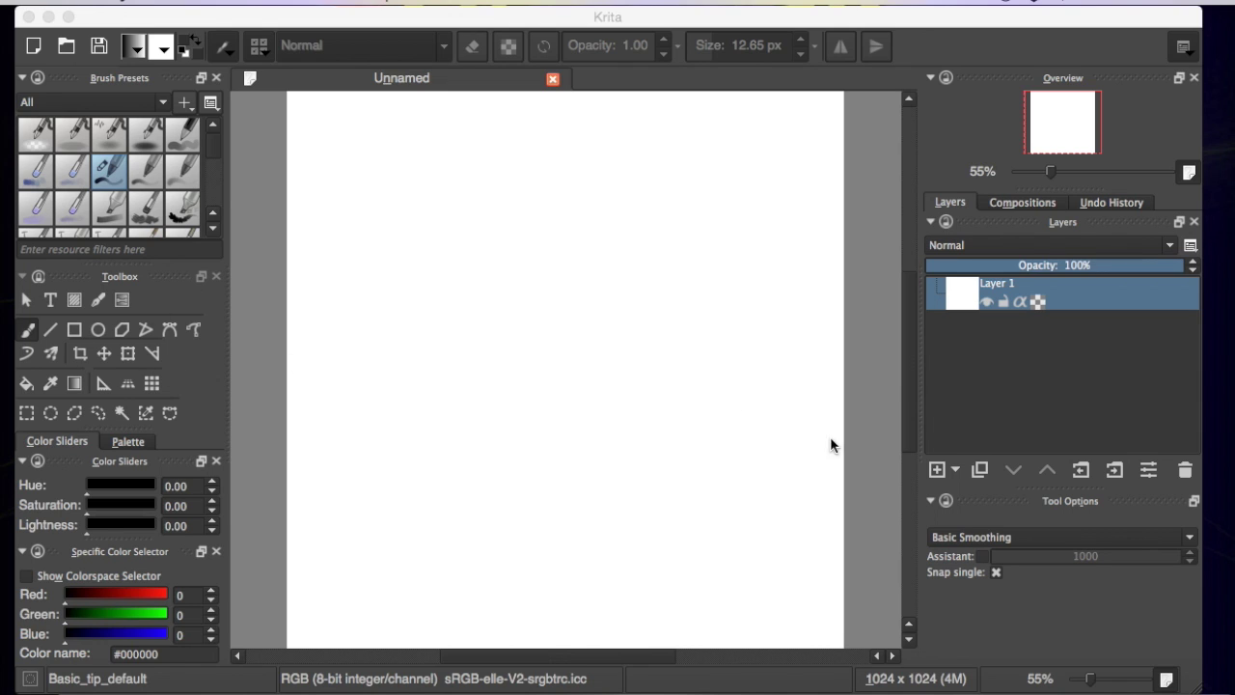
Step: Place a Vanishing Point assistant in the upper-left canvas and stretch its horizon guide rightward
left_click(102, 384)
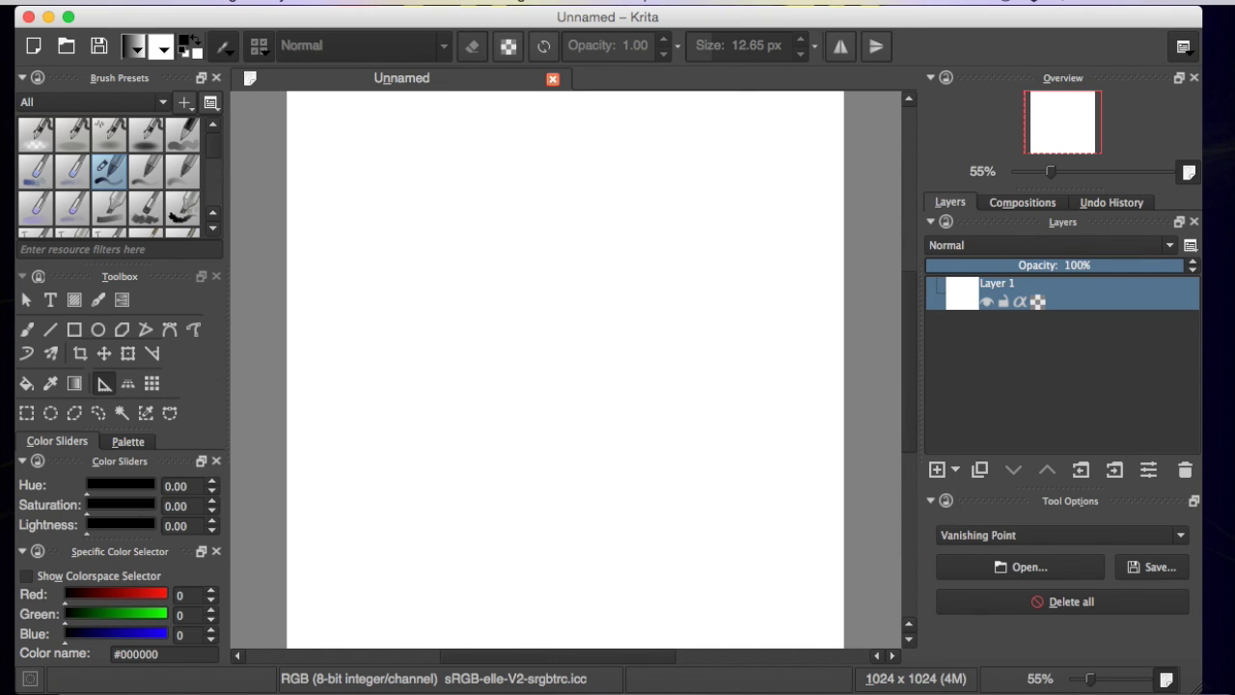
left_click(1180, 536)
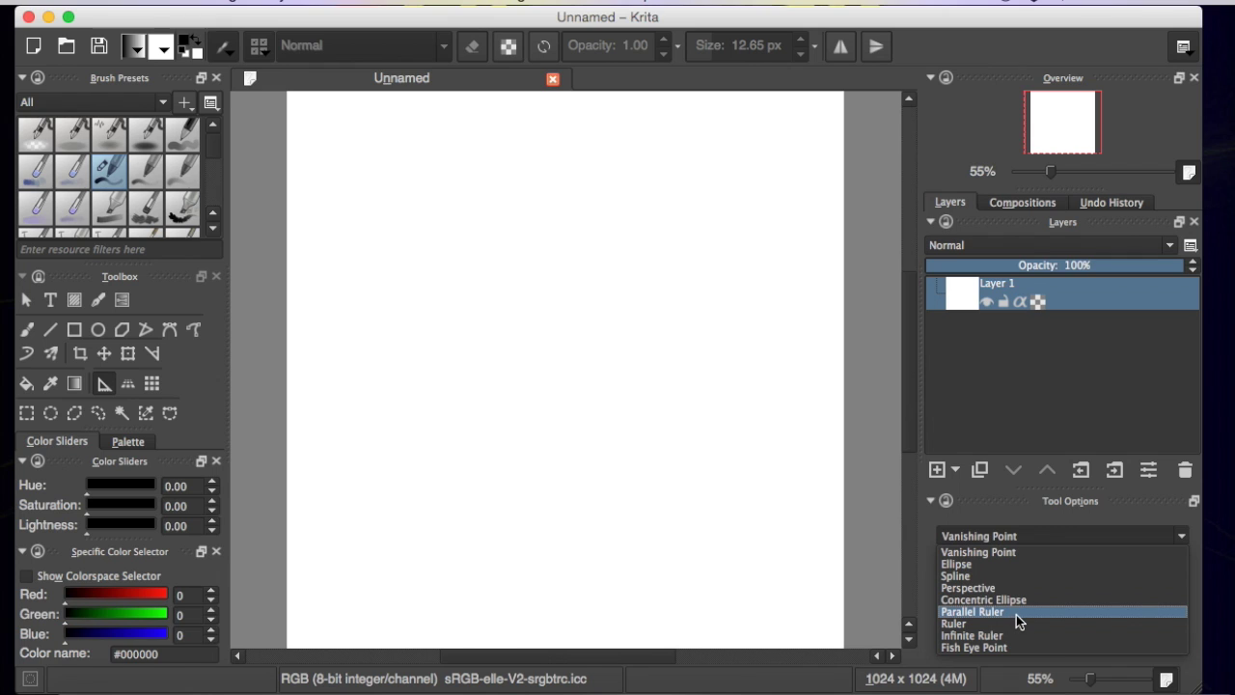
left_click(1020, 564)
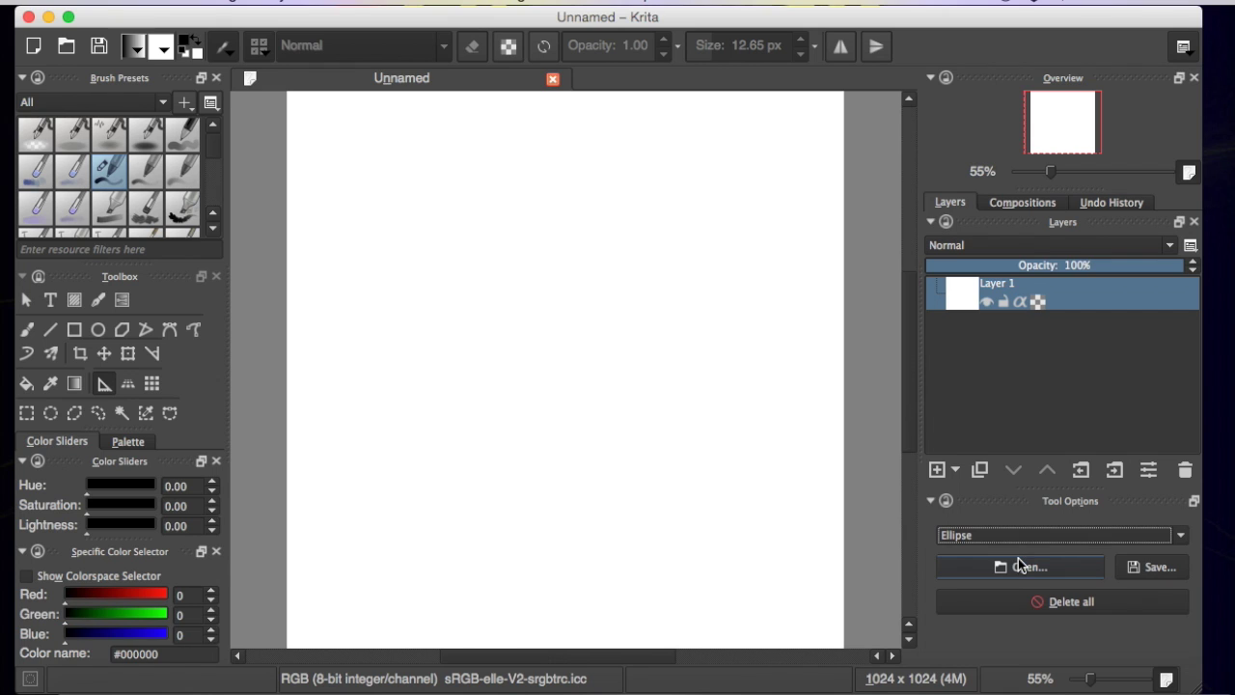
left_click(1042, 538)
left_click(1006, 547)
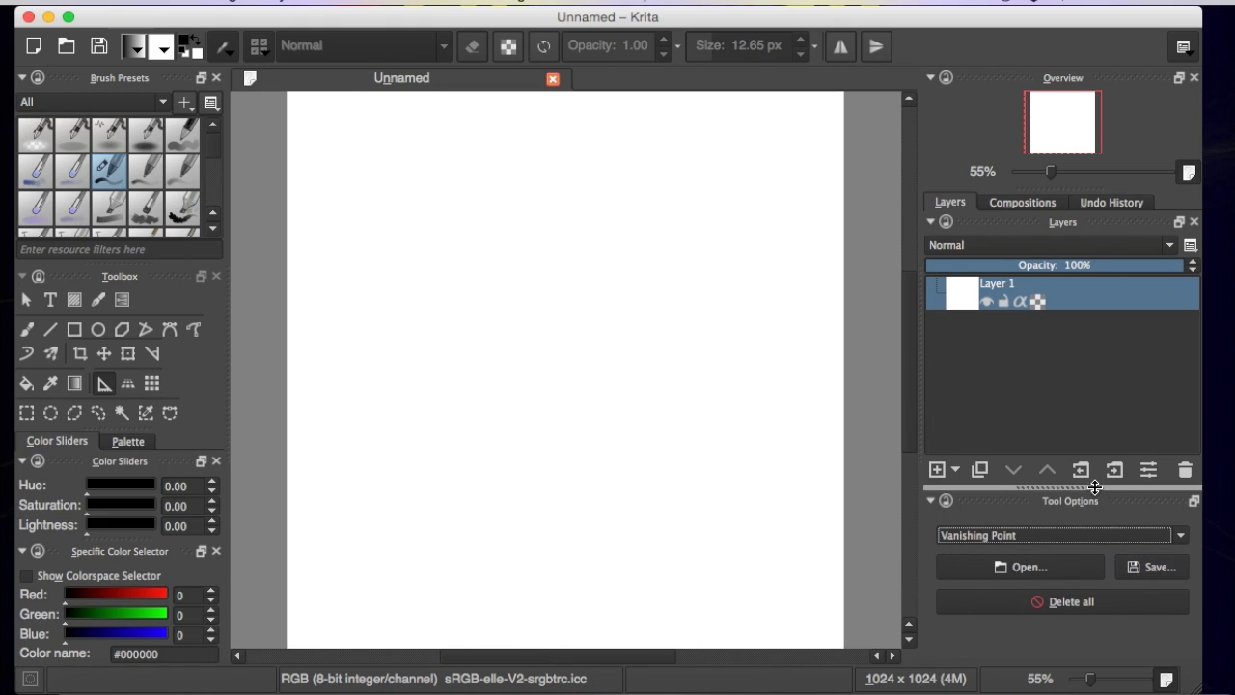
left_click(284, 225)
left_click_drag(617, 225, 859, 220)
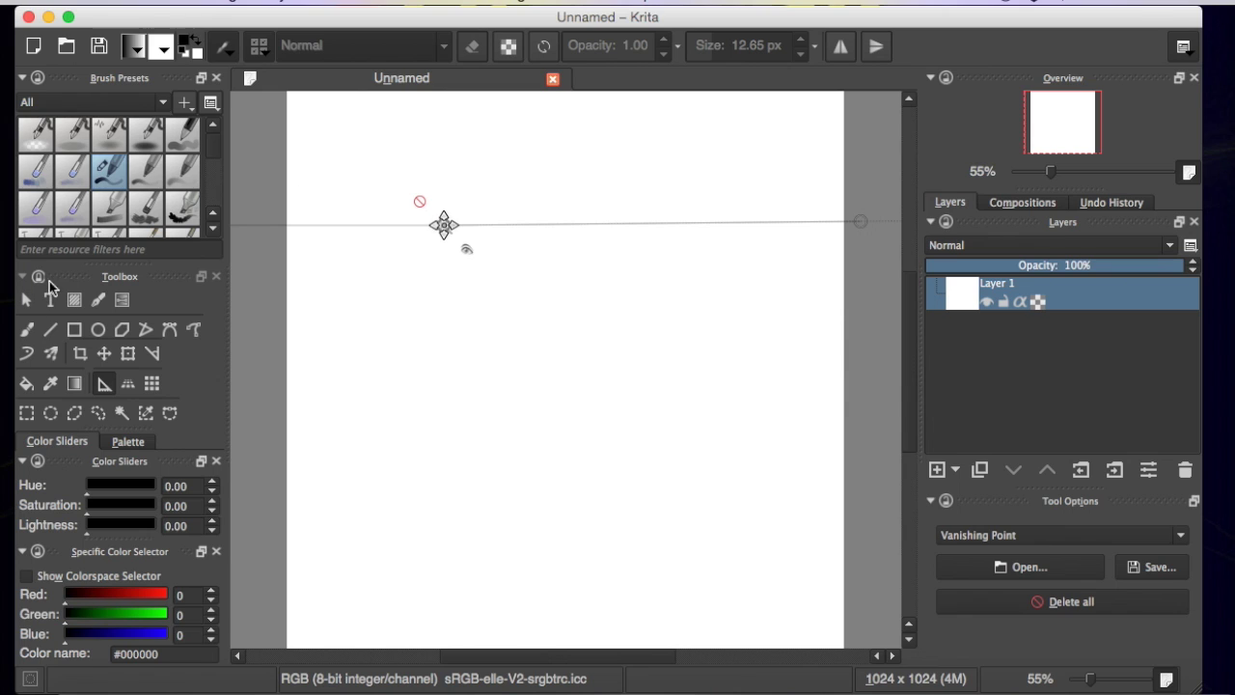
Step: Turn on assistant snapping for the Freehand Brush and draw a stroke from lower left into the vanishing point
left_click(27, 330)
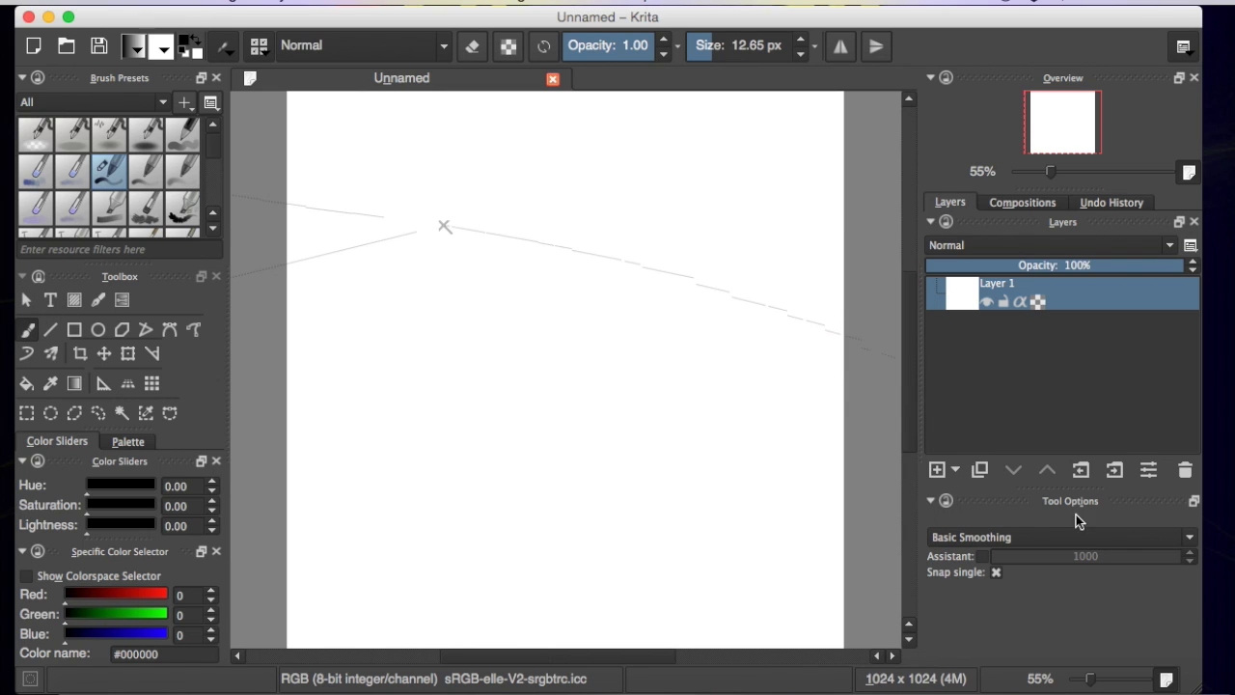
left_click(983, 558)
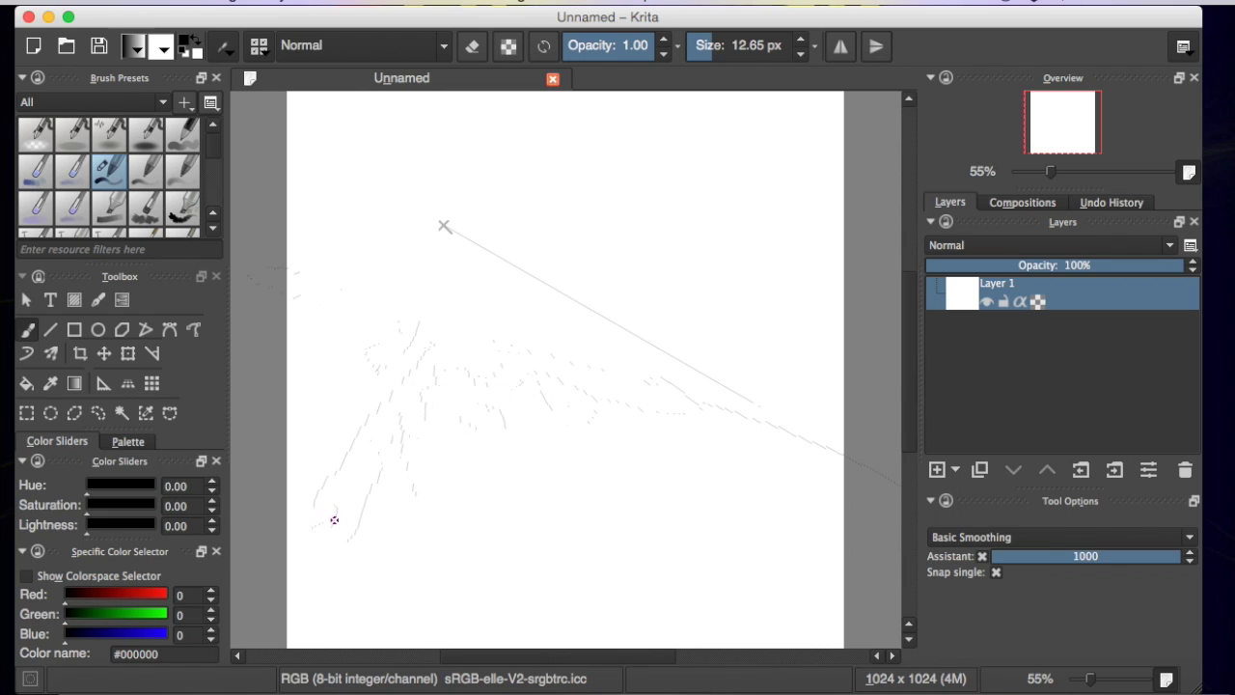
left_click_drag(351, 521, 439, 246)
Step: Draw a dozen thick black strokes converging on the vanishing point from every side of the canvas
left_click_drag(518, 569, 451, 228)
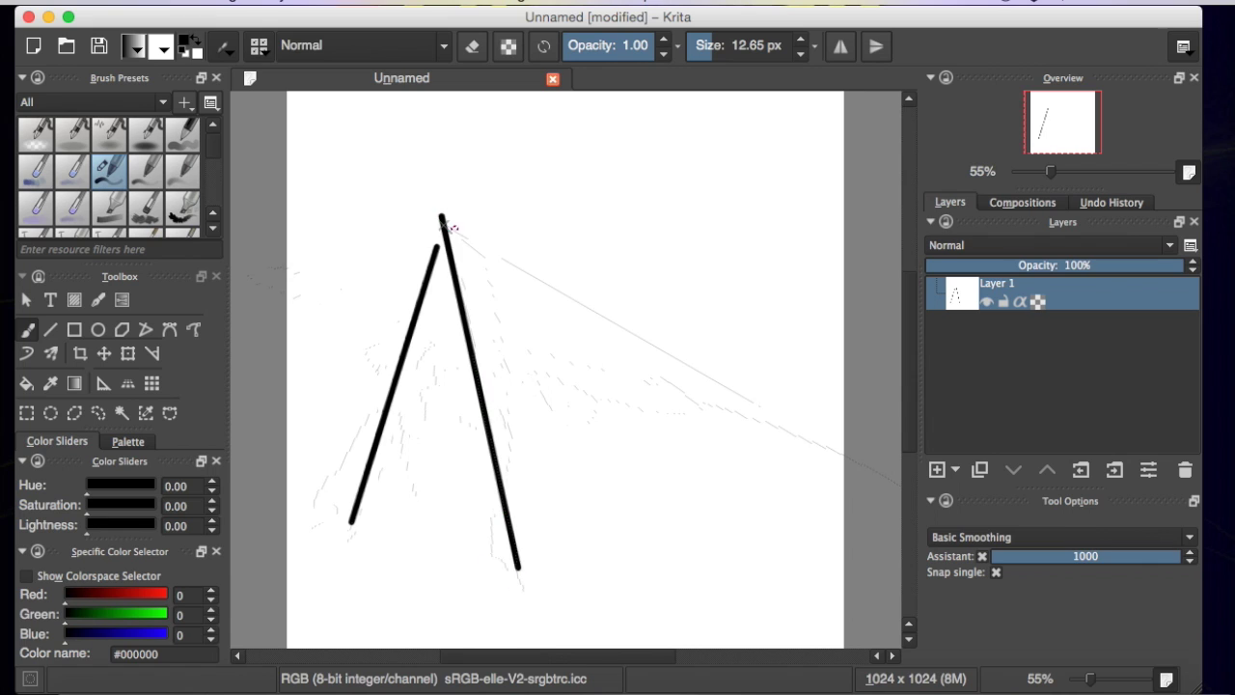
mouse_move(746, 586)
left_mouse_down()
mouse_move(706, 540)
mouse_move(458, 243)
left_mouse_up()
left_click_drag(827, 476, 429, 215)
left_click_drag(859, 142, 403, 231)
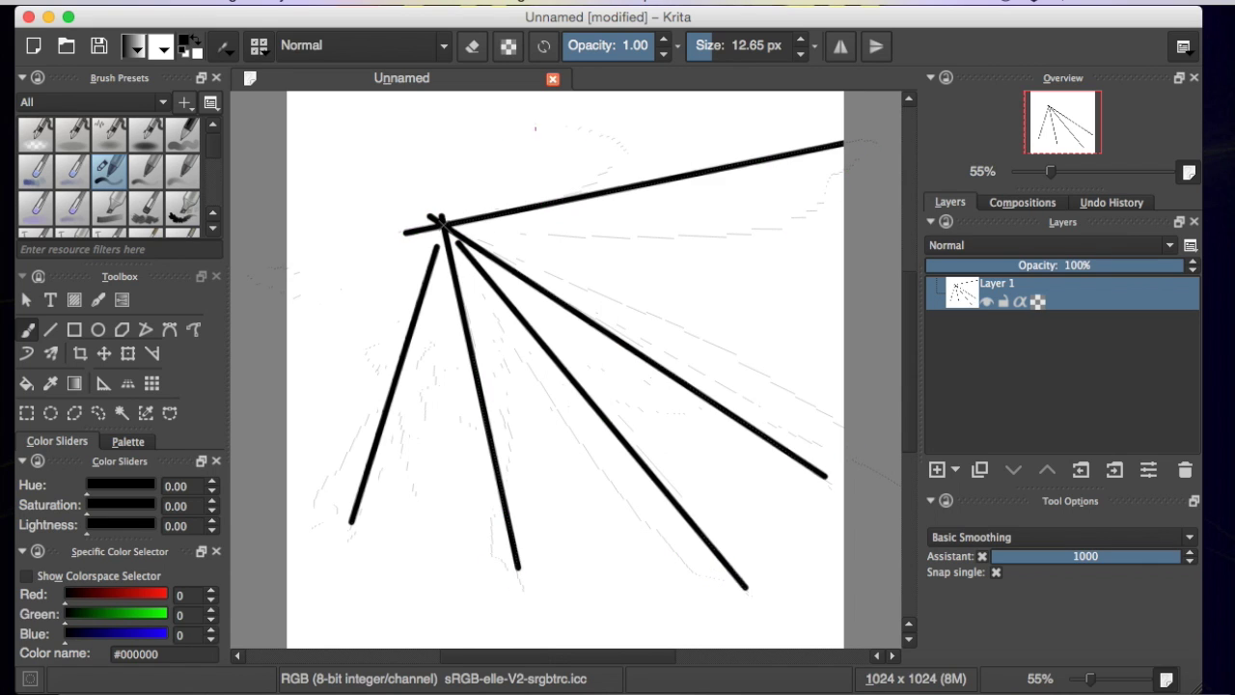
left_click_drag(448, 97, 442, 282)
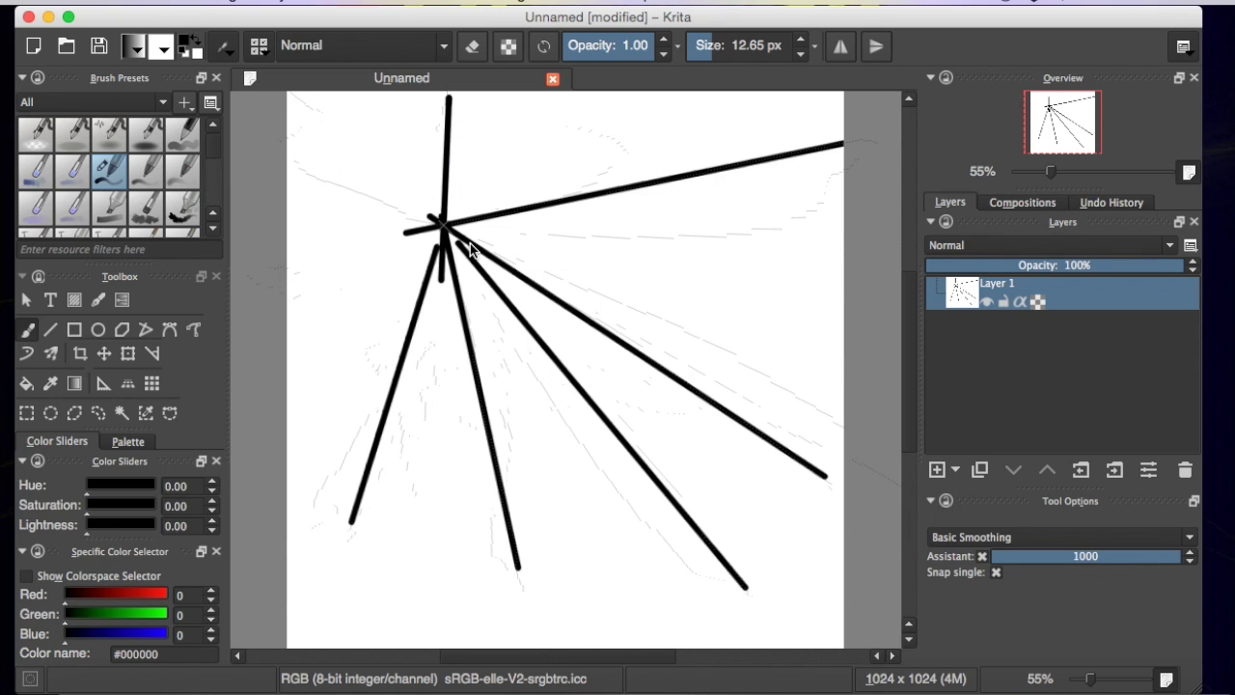
left_click_drag(295, 106, 440, 221)
left_click_drag(253, 328, 474, 207)
mouse_move(363, 343)
left_mouse_down()
mouse_move(306, 417)
mouse_move(440, 229)
left_mouse_up()
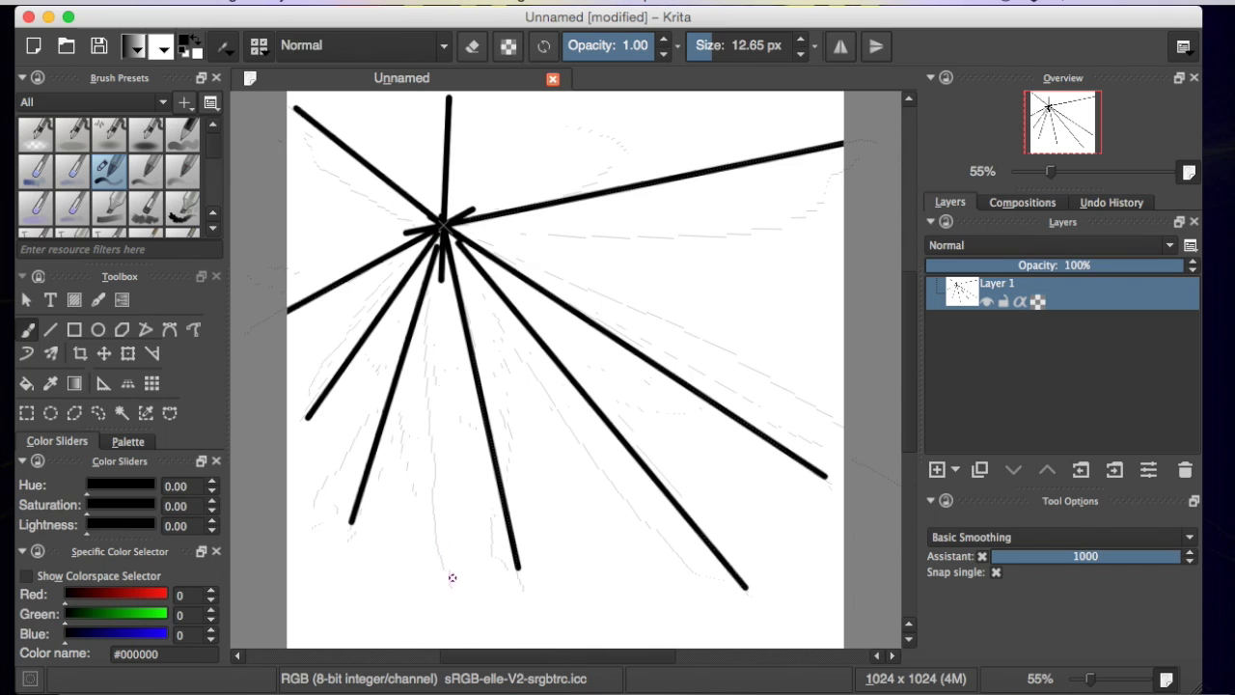
left_click_drag(453, 579, 444, 251)
left_click_drag(640, 577, 452, 241)
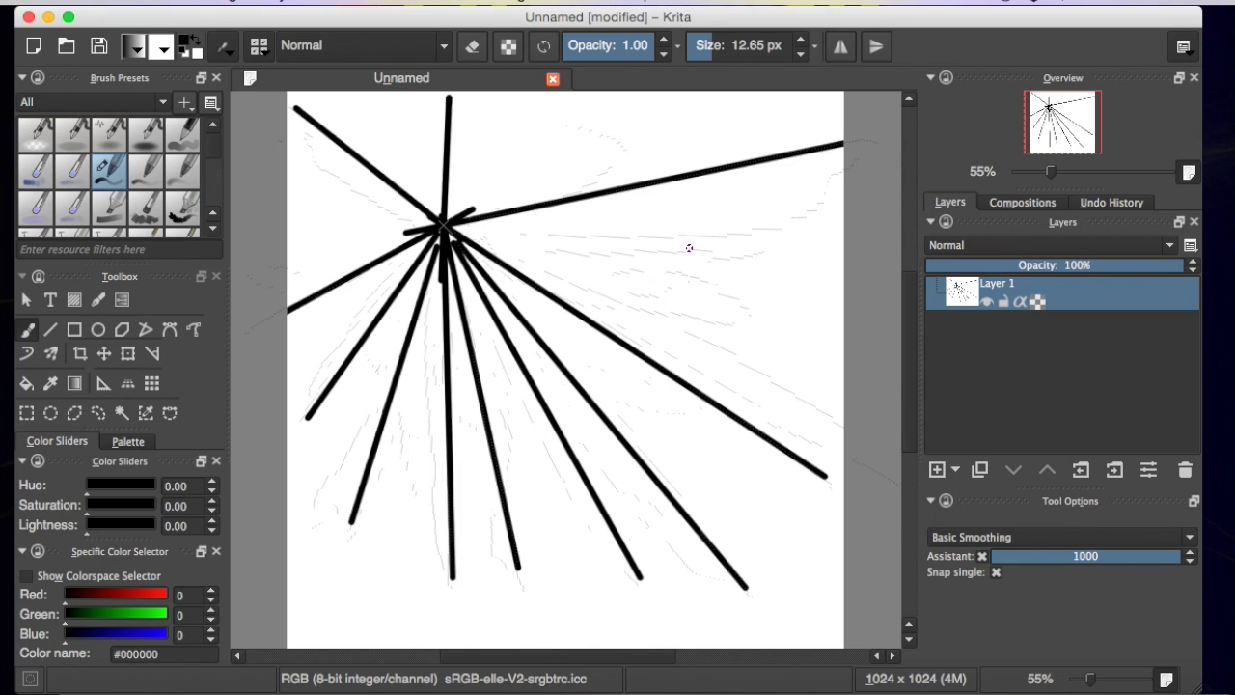
mouse_move(619, 285)
left_mouse_down()
mouse_move(899, 371)
mouse_move(429, 220)
left_mouse_up()
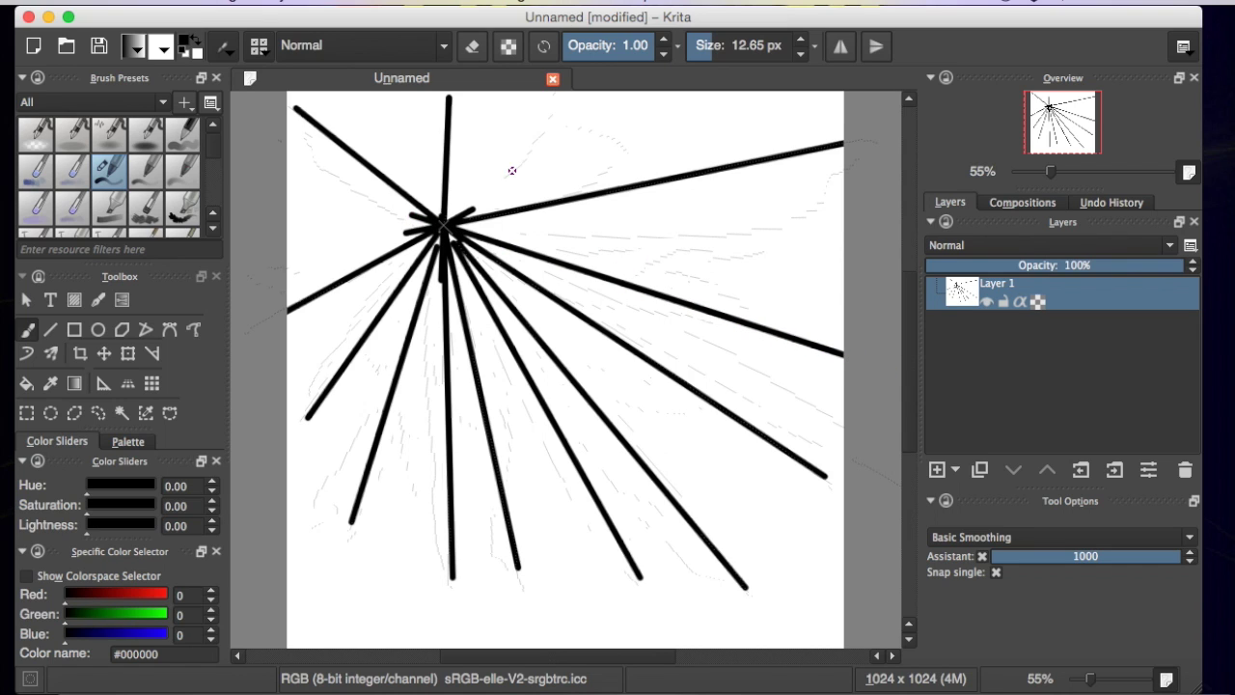
left_click_drag(562, 111, 288, 377)
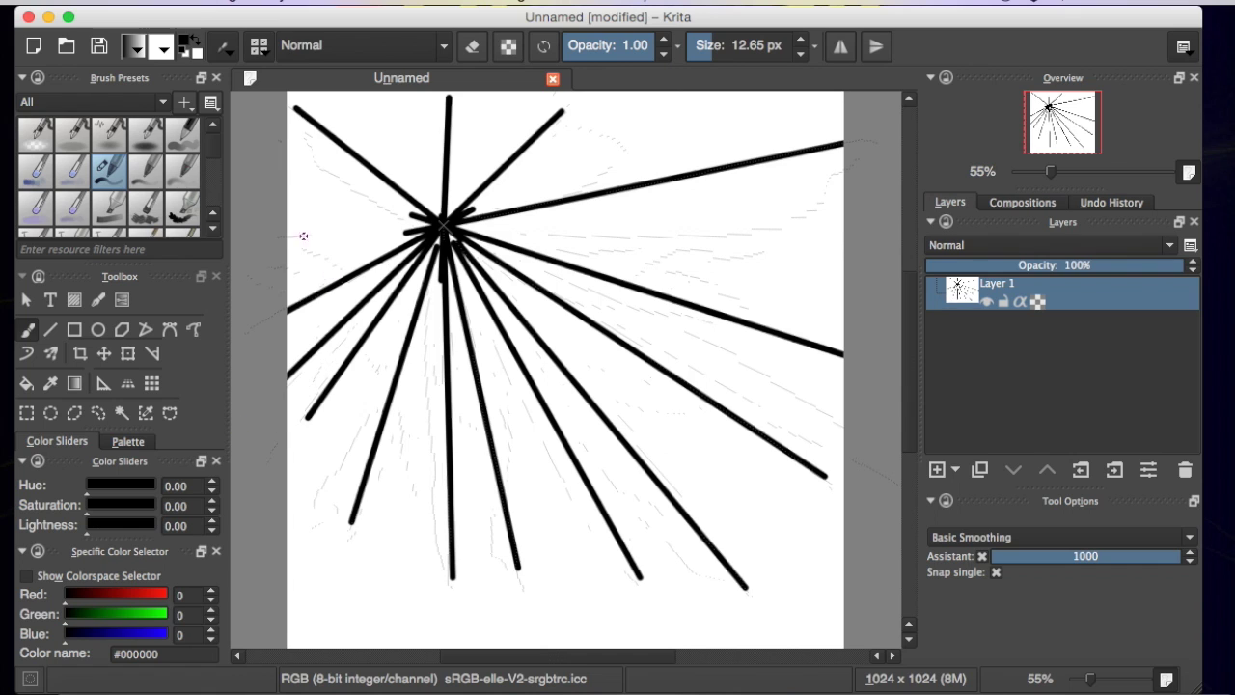
Step: Set the starburst layer to 71% opacity and add a new Layer 2 above it
left_click_drag(1103, 267, 1042, 266)
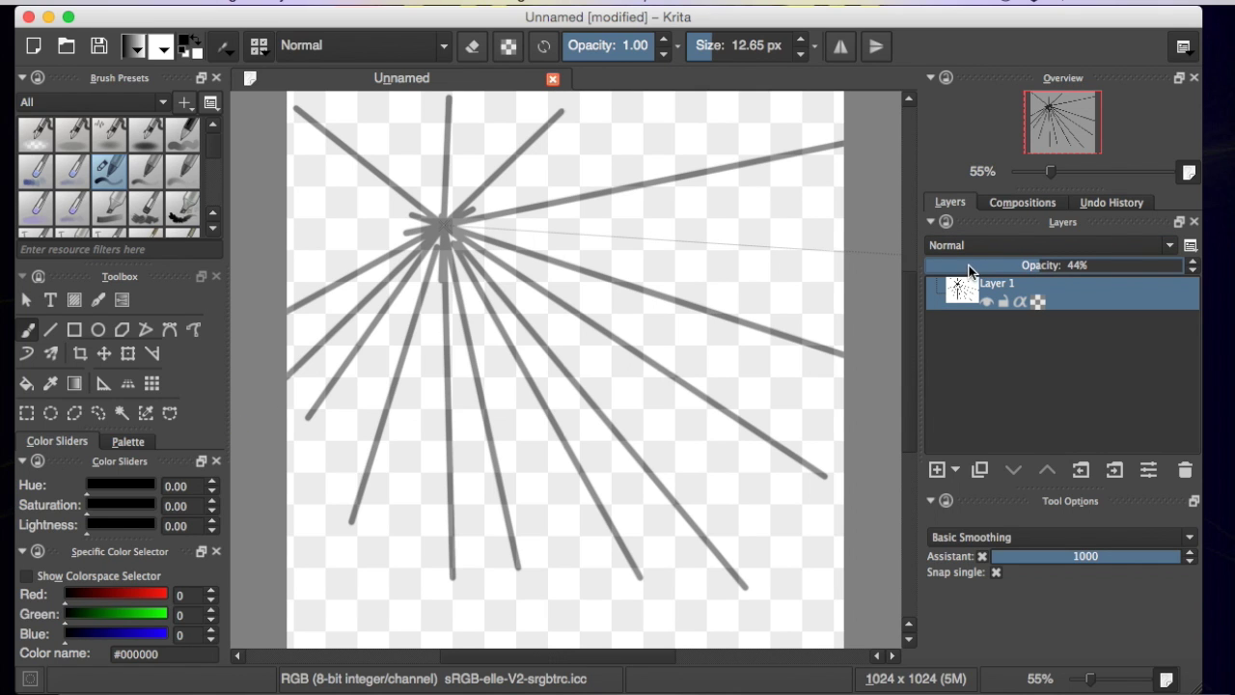
left_click_drag(968, 267, 950, 263)
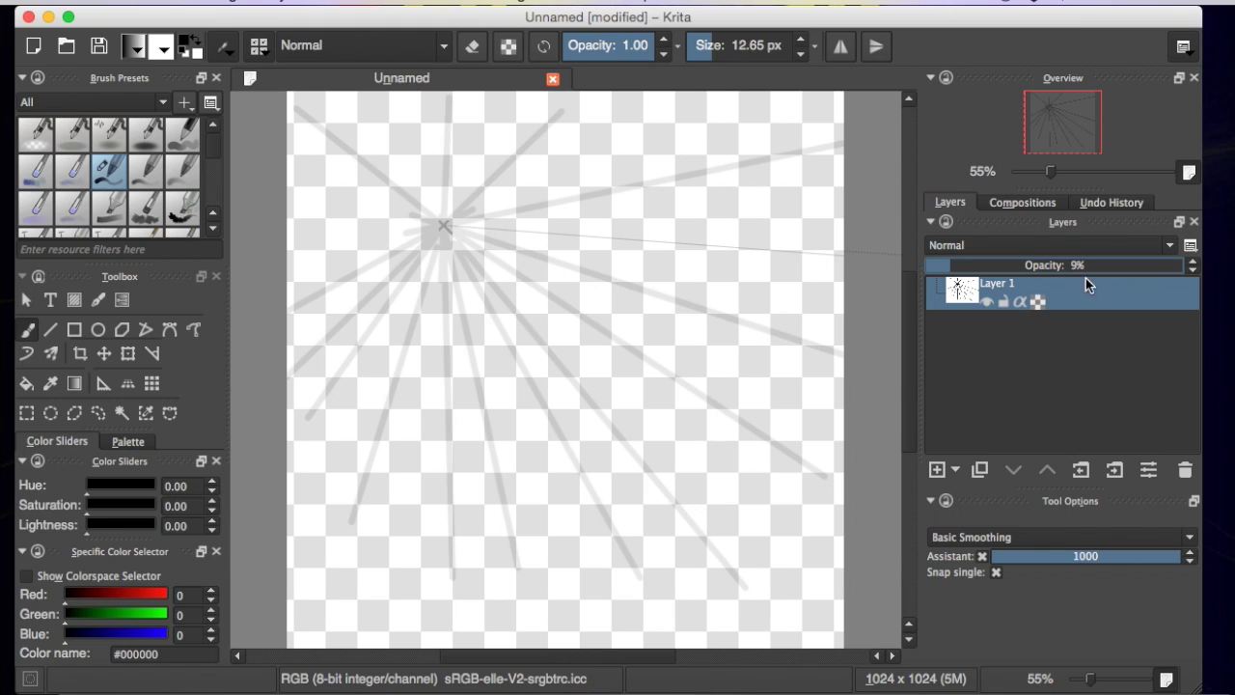
mouse_move(1008, 268)
left_mouse_down()
mouse_move(1094, 265)
mouse_move(1099, 279)
mouse_move(1129, 267)
mouse_move(1127, 282)
mouse_move(1094, 271)
left_mouse_up()
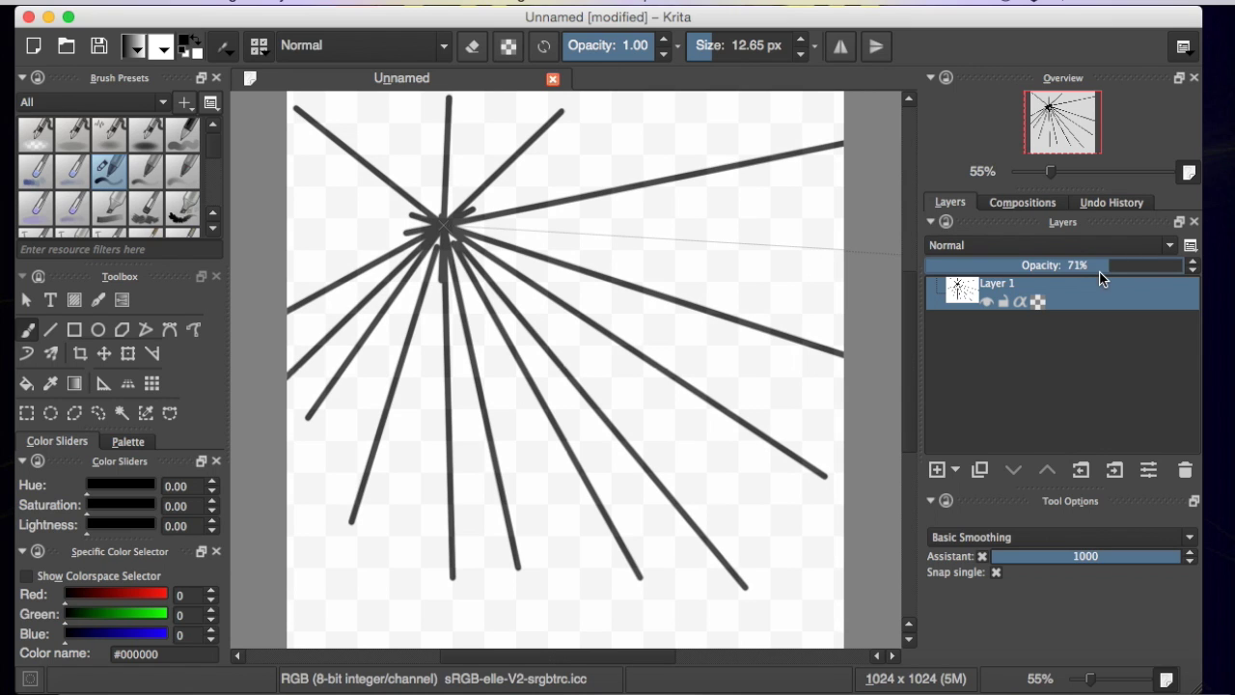
left_click(926, 468)
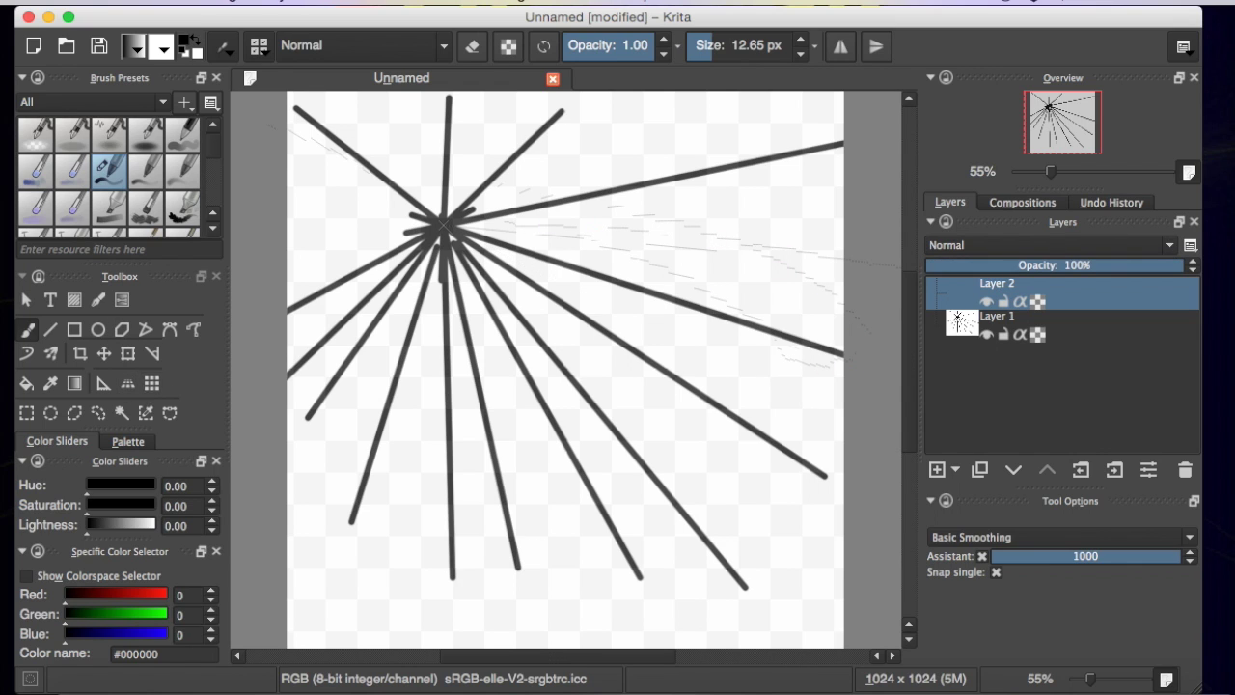
Step: Hide Layer 1 and place a four-corner Perspective assistant across the upper canvas
left_click(986, 334)
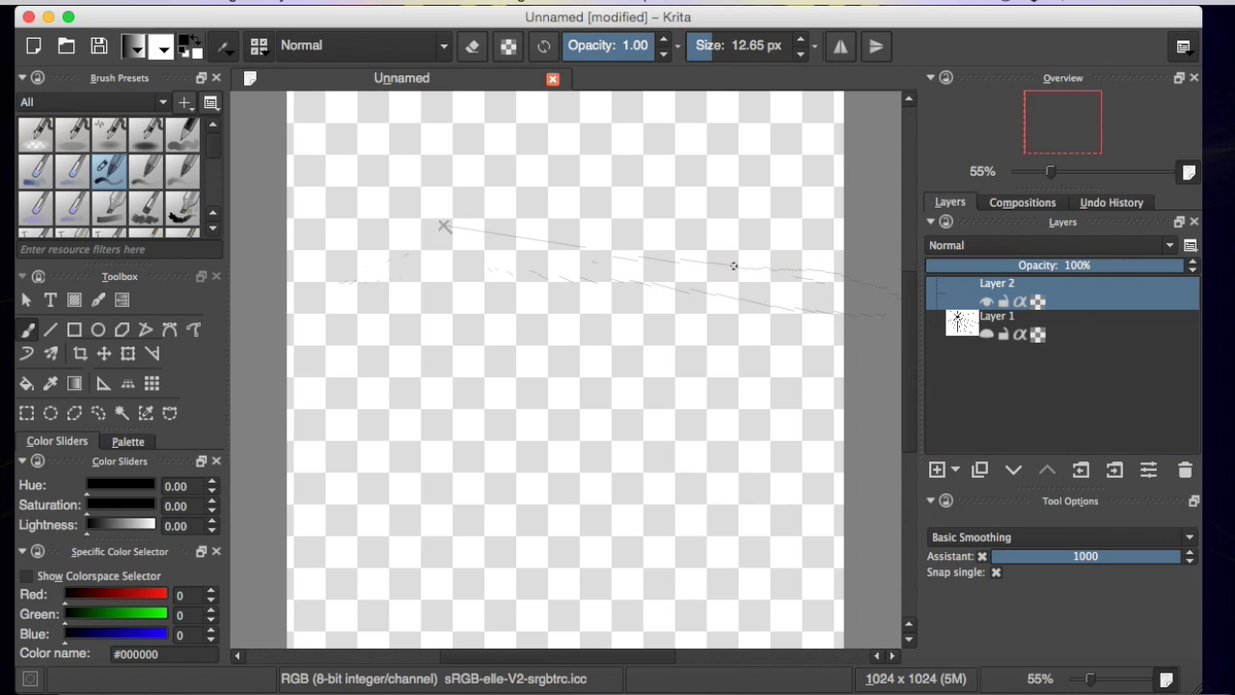
left_click(128, 383)
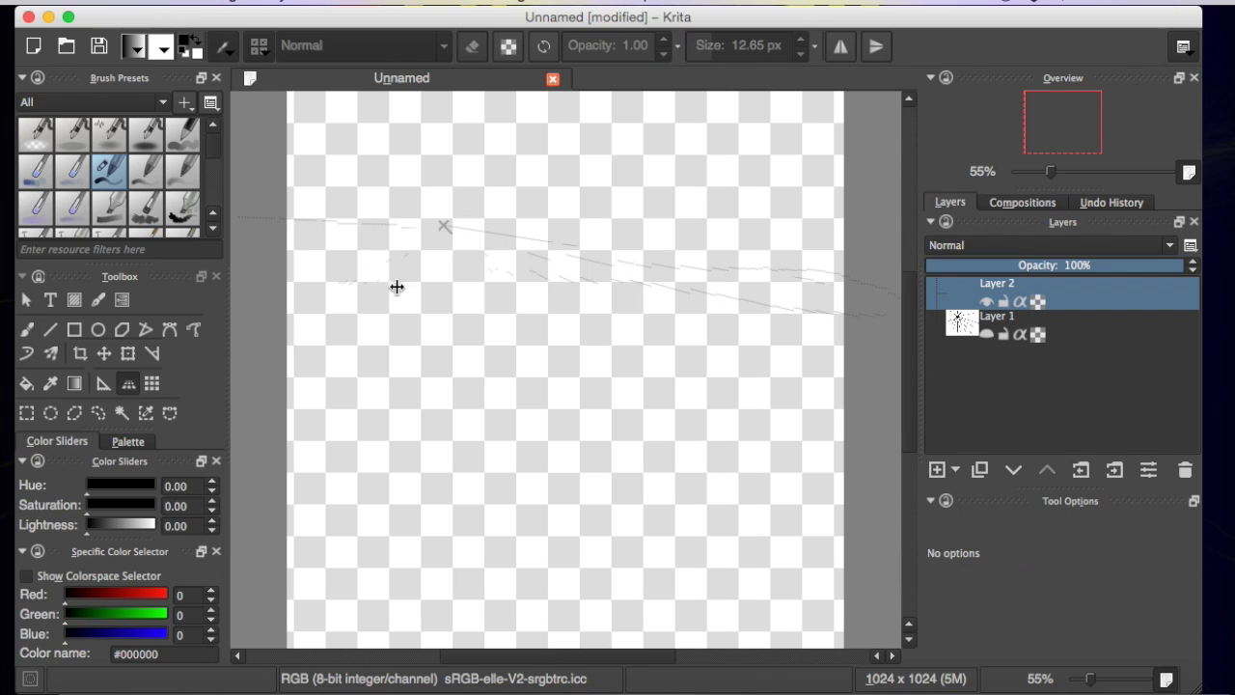
left_click(311, 126)
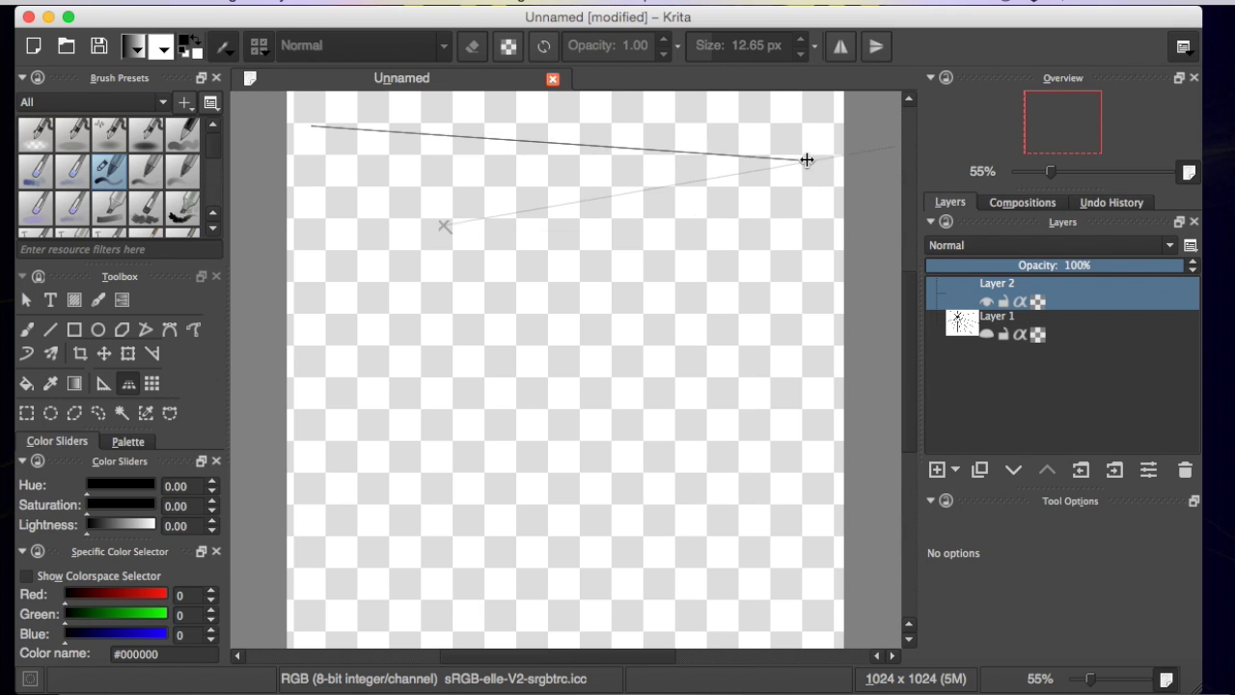
left_click(807, 124)
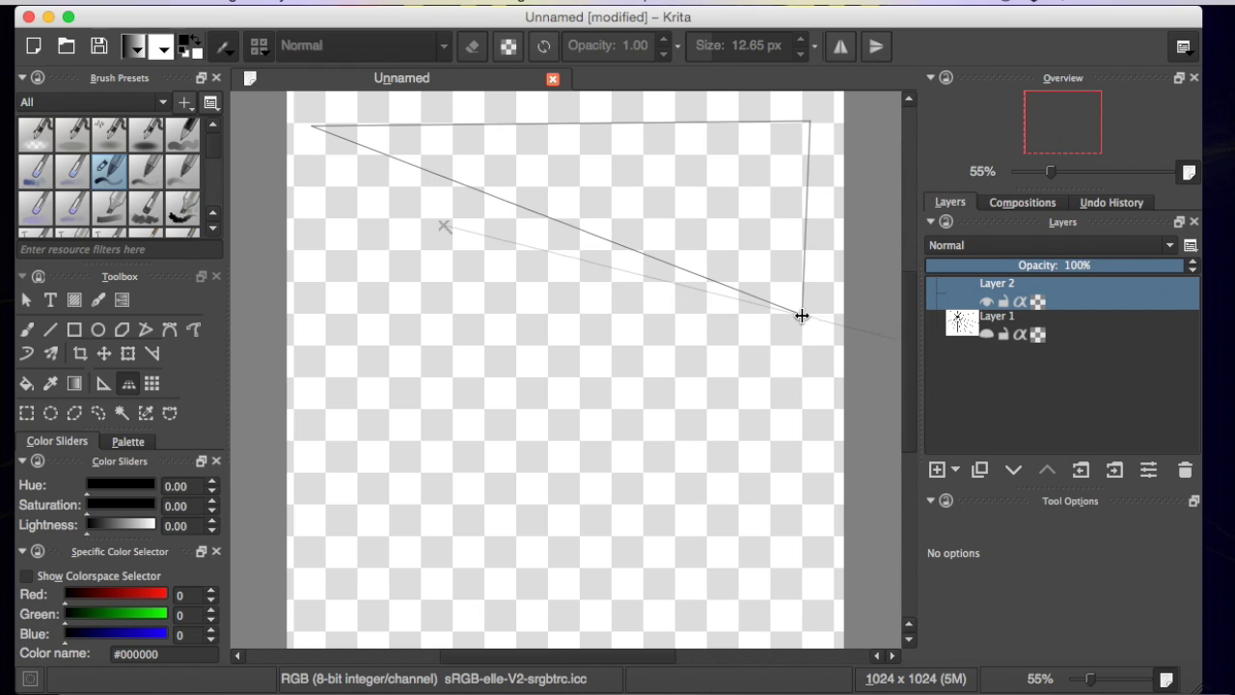
left_click(802, 314)
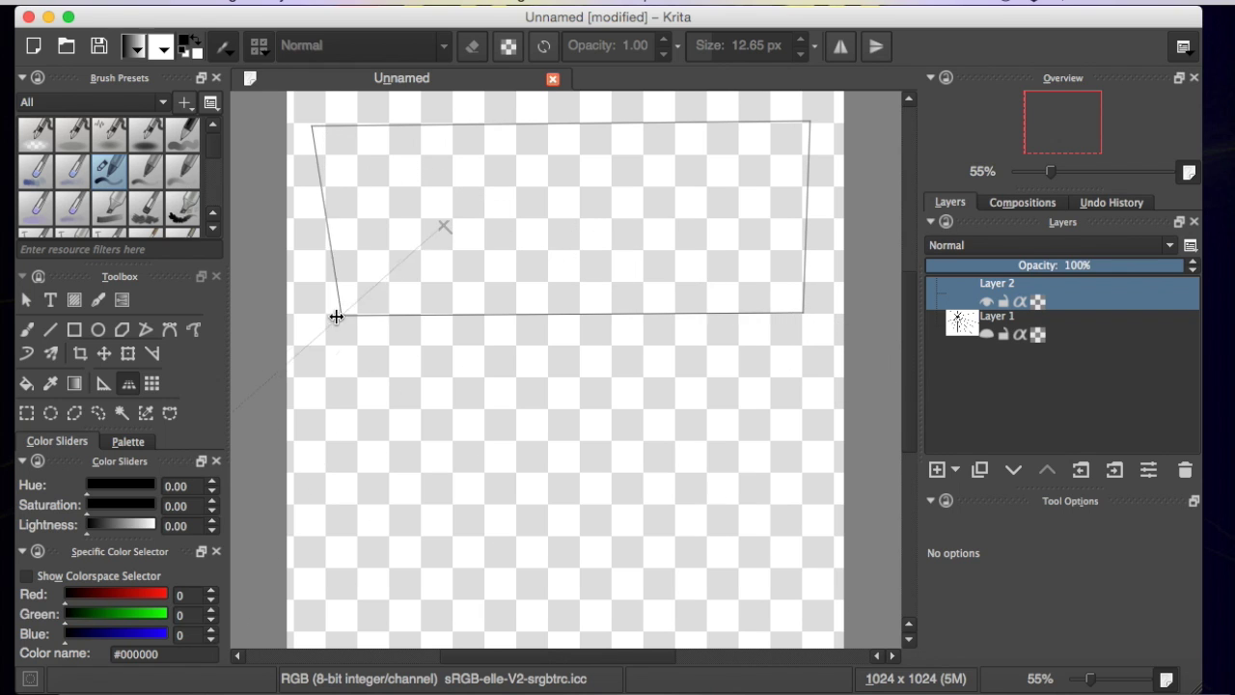
left_click(325, 315)
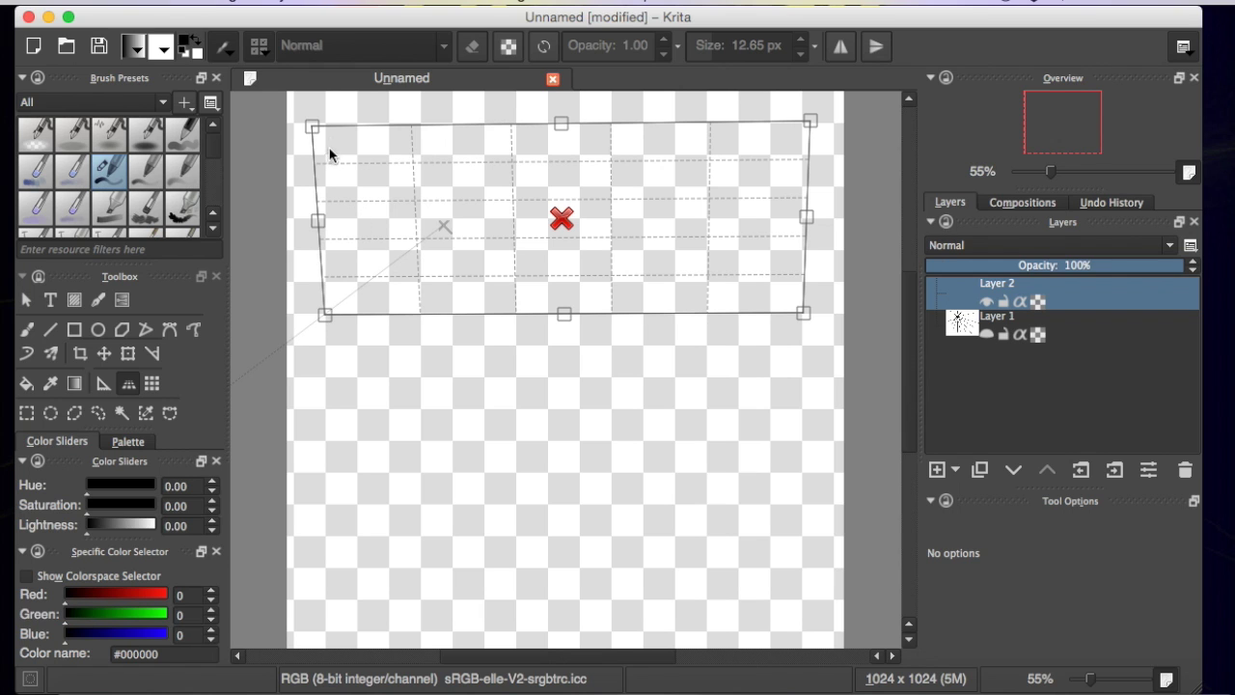
Step: Square up the perspective grid's vertical sides and drag a narrow side plane down the left edge
left_click_drag(310, 124, 326, 122)
left_click_drag(811, 121, 804, 121)
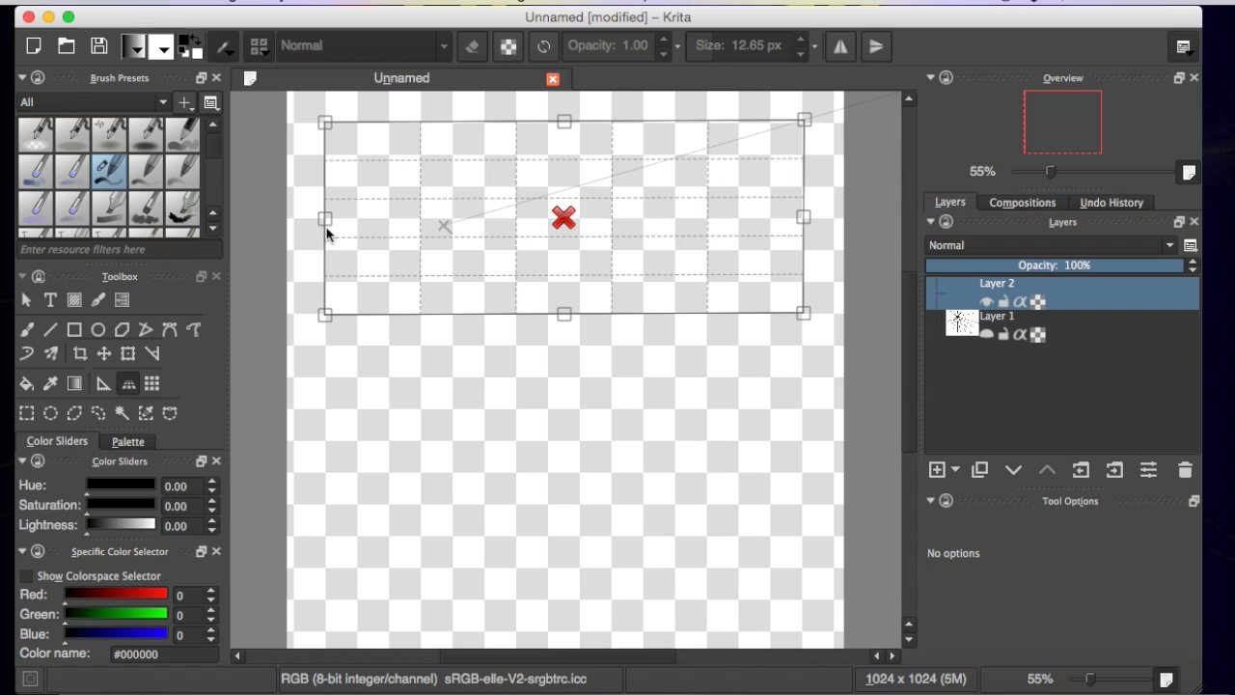
mouse_move(323, 323)
left_mouse_down()
mouse_move(333, 351)
mouse_move(317, 315)
mouse_move(328, 316)
left_mouse_up()
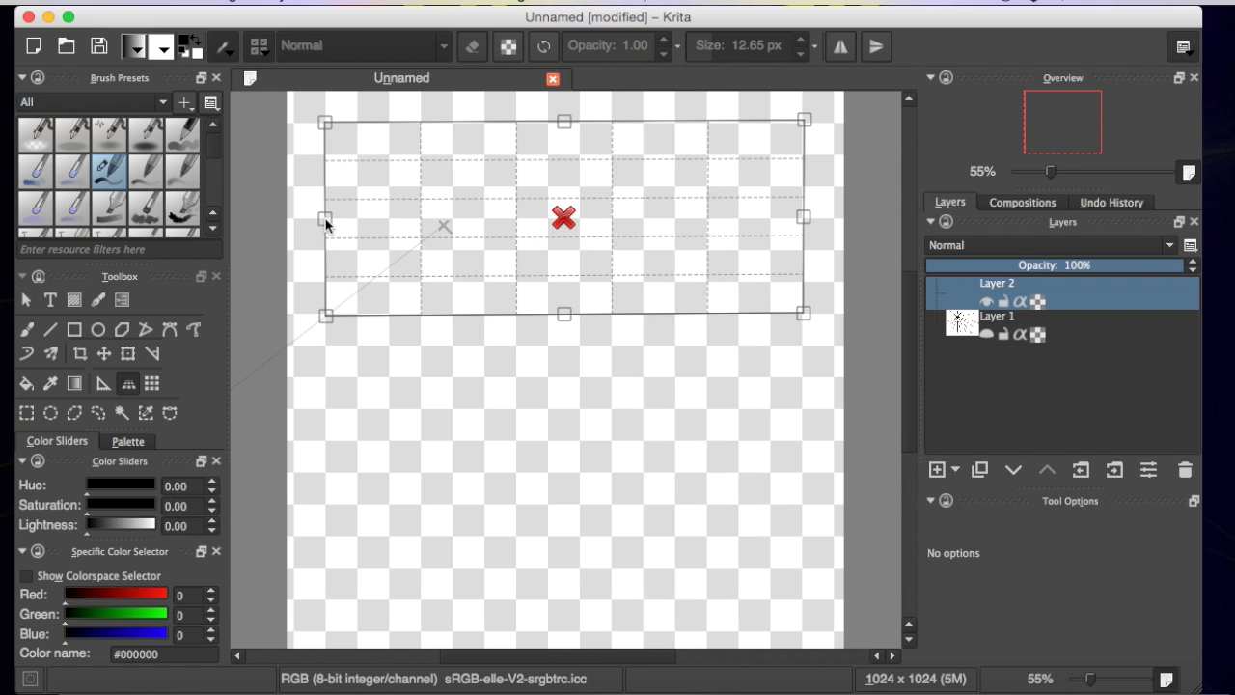
left_click_drag(325, 222, 293, 526)
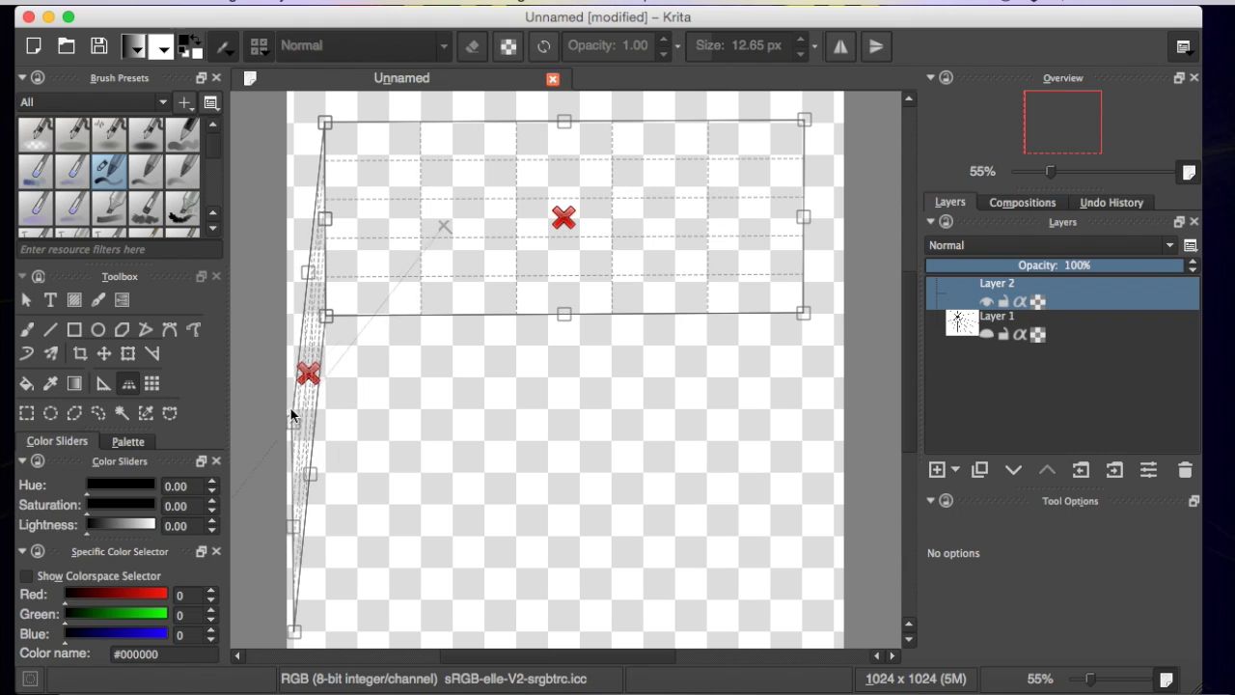
Step: Stretch the left wall to the top, then add right-wall and floor planes reaching the canvas edges
left_click_drag(291, 408, 295, 128)
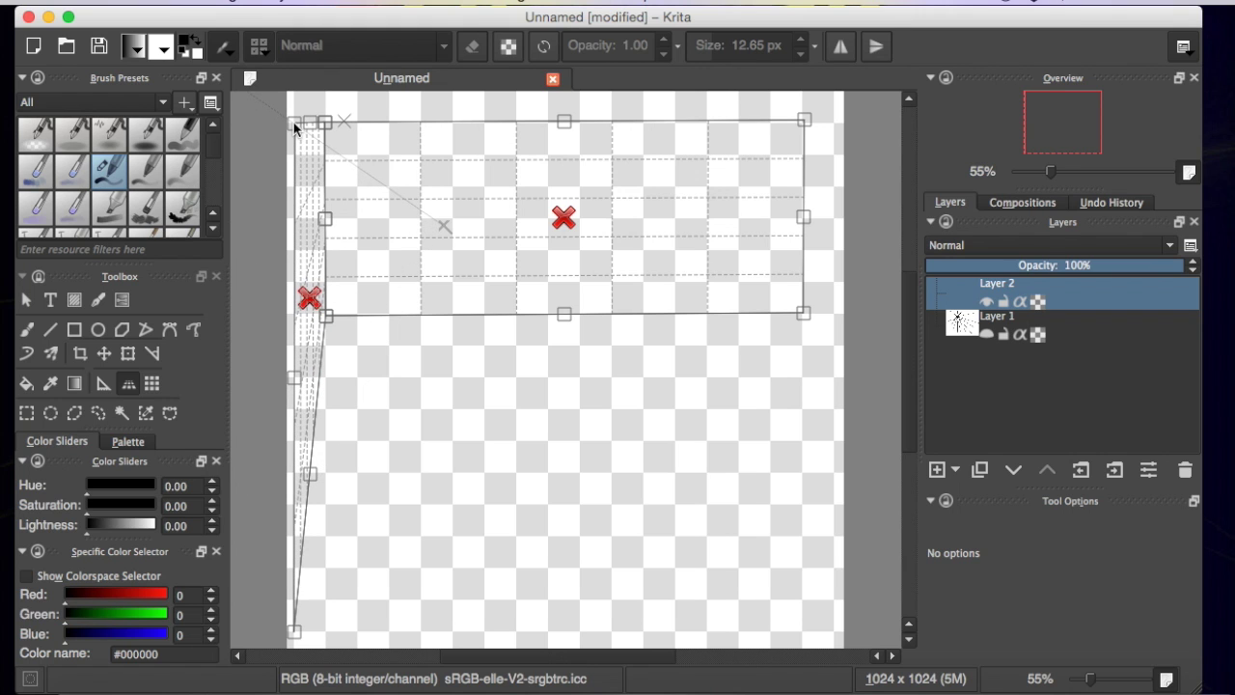
left_click_drag(803, 218, 834, 535)
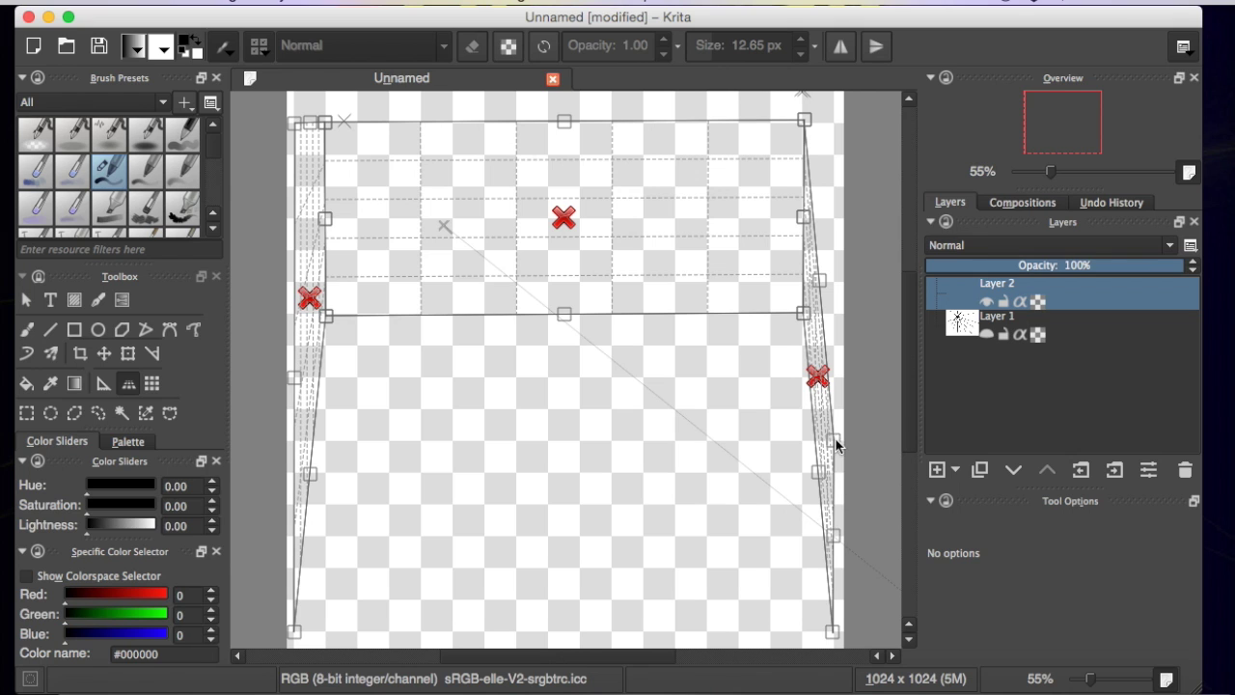
left_click_drag(836, 439, 835, 122)
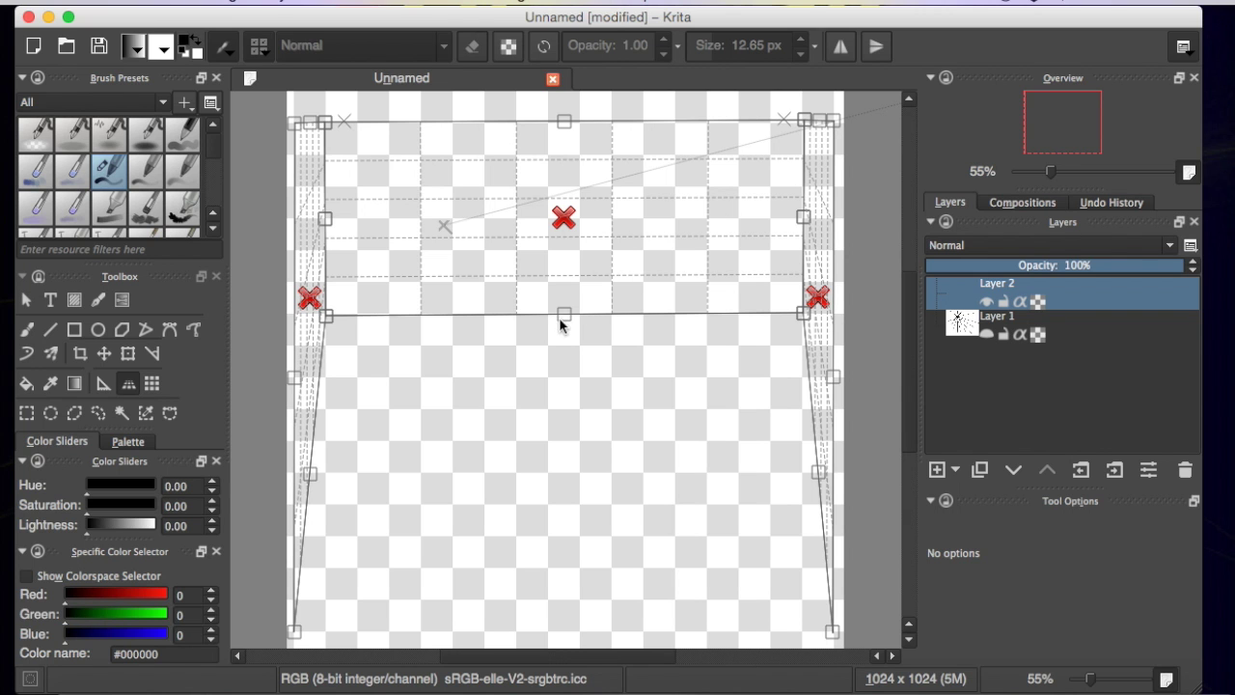
left_click_drag(563, 315, 567, 634)
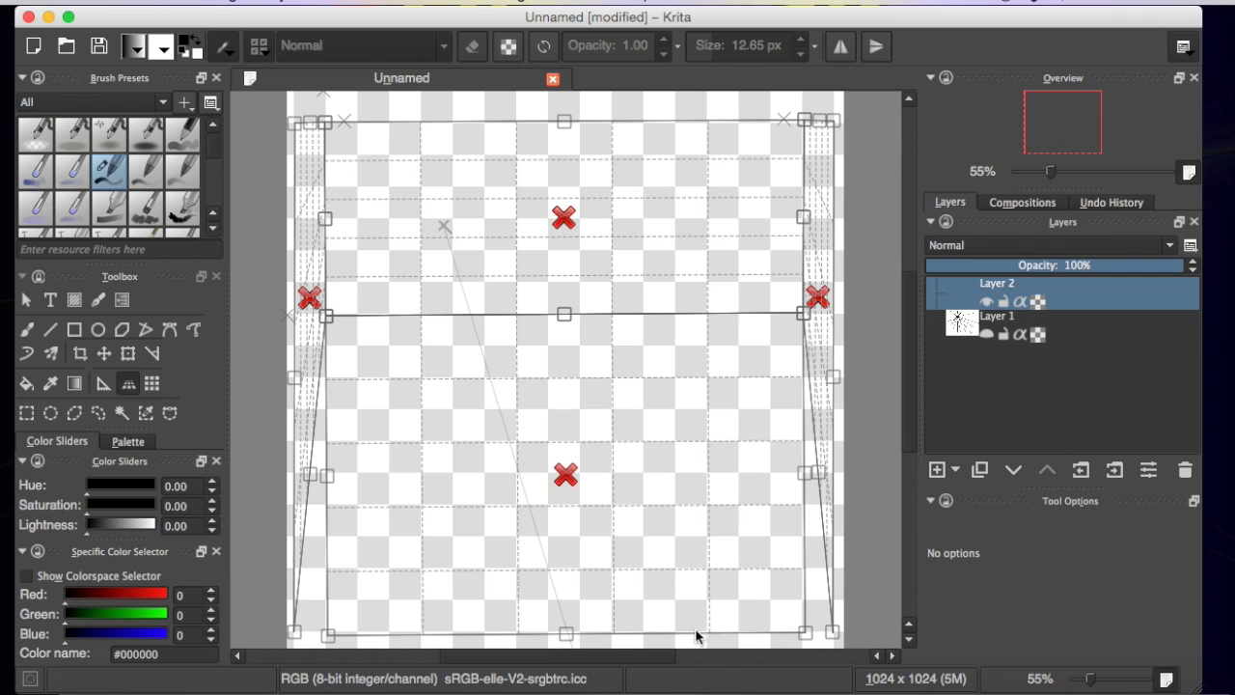
left_click_drag(831, 632, 824, 630)
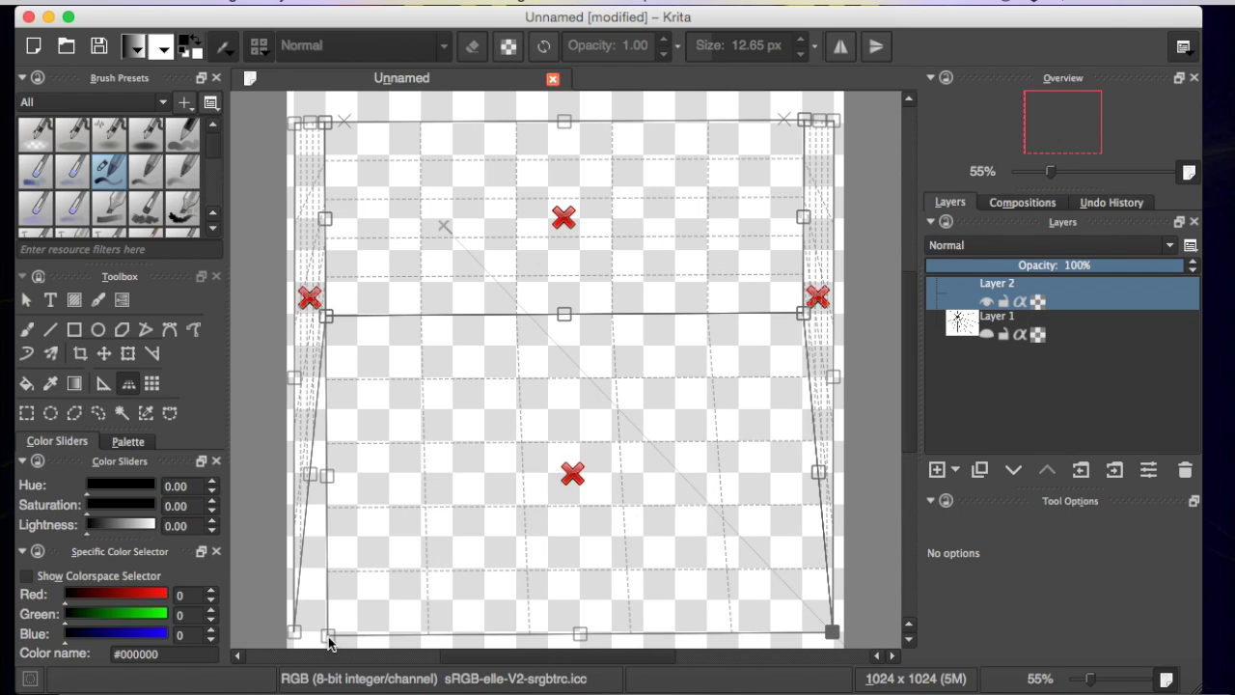
left_click_drag(328, 637, 294, 632)
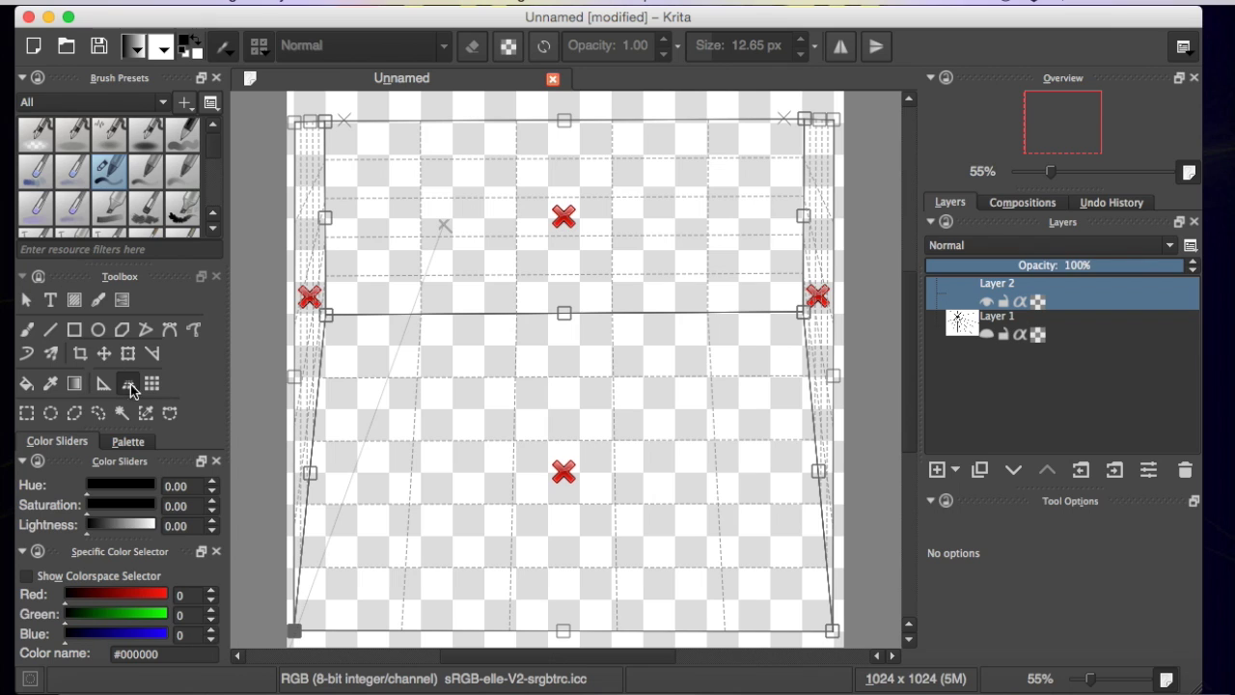
Step: Select Layer 1, make its radiating lines visible, and lower its opacity to 37%
left_click(28, 331)
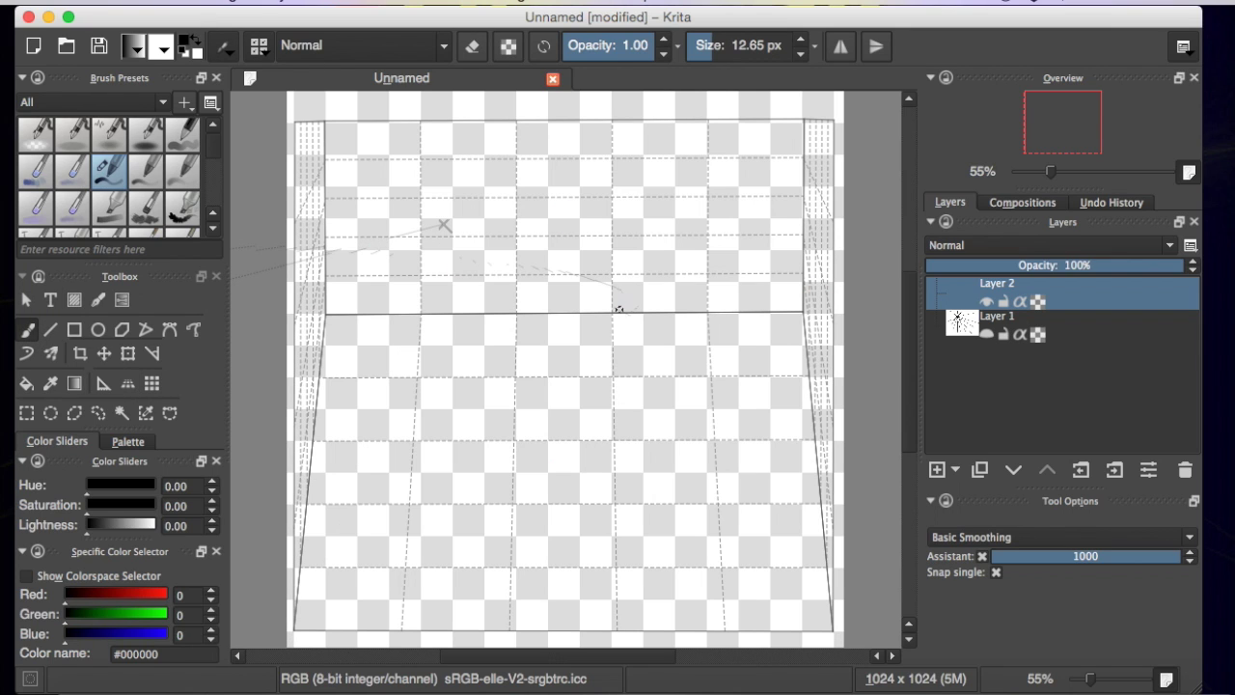
left_click(979, 337)
left_click(986, 335)
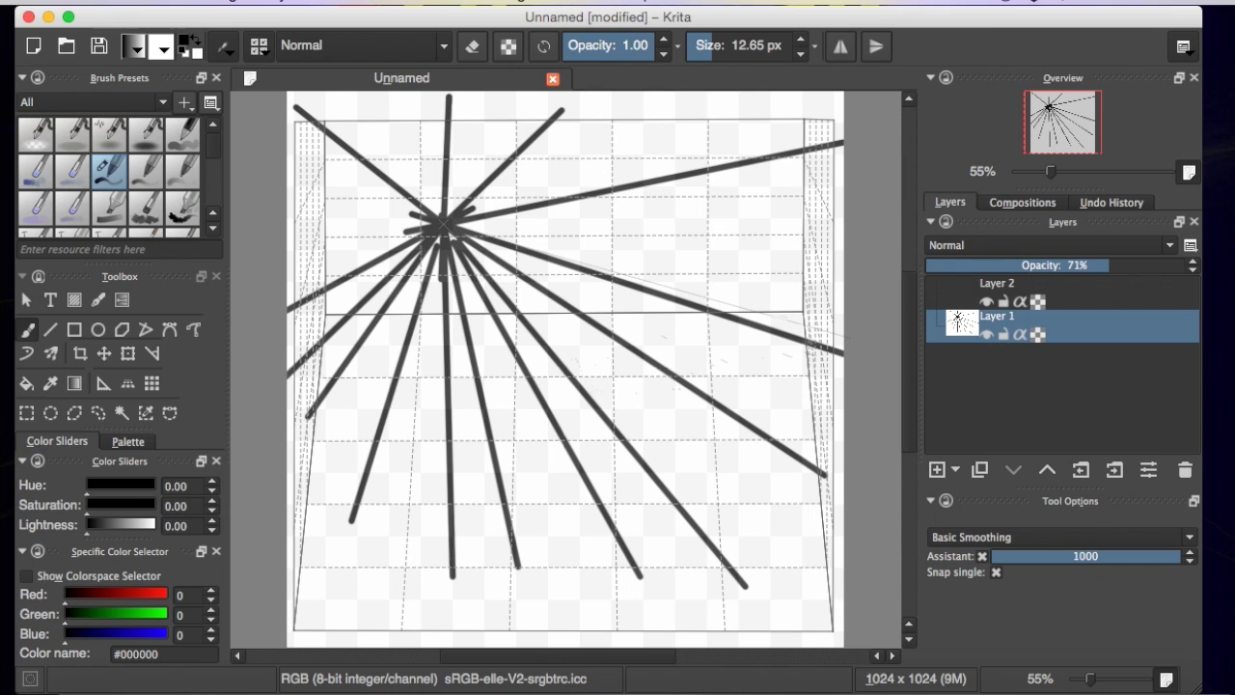
left_click_drag(1108, 270, 1020, 270)
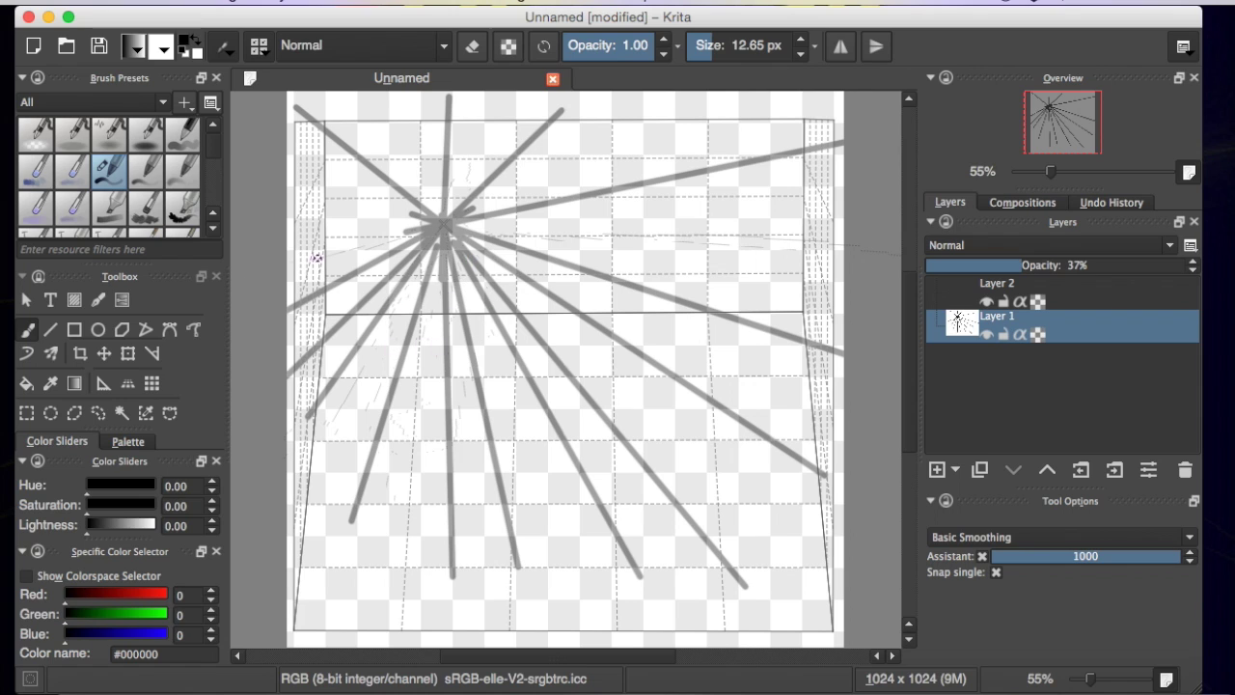
left_click(52, 331)
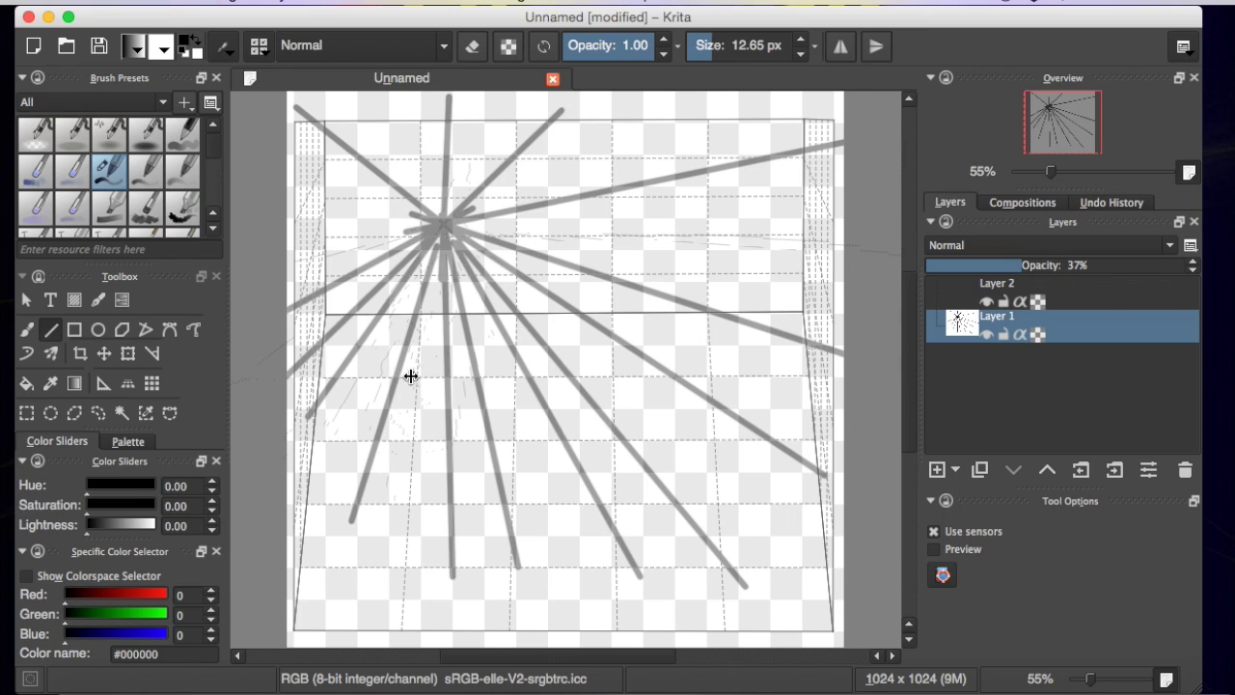
Step: Draw two short horizontal crossbars with two vertical strokes below them, then hide Layer 1
left_click_drag(395, 379, 451, 379)
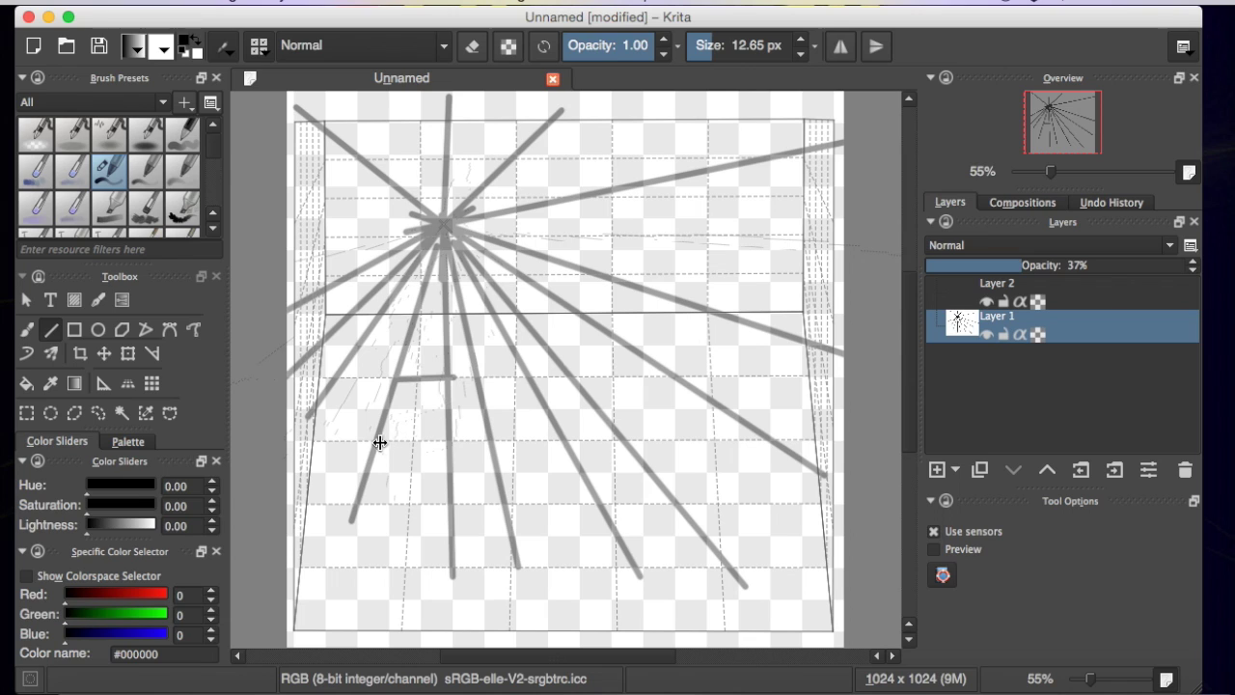
left_click_drag(380, 440, 451, 440)
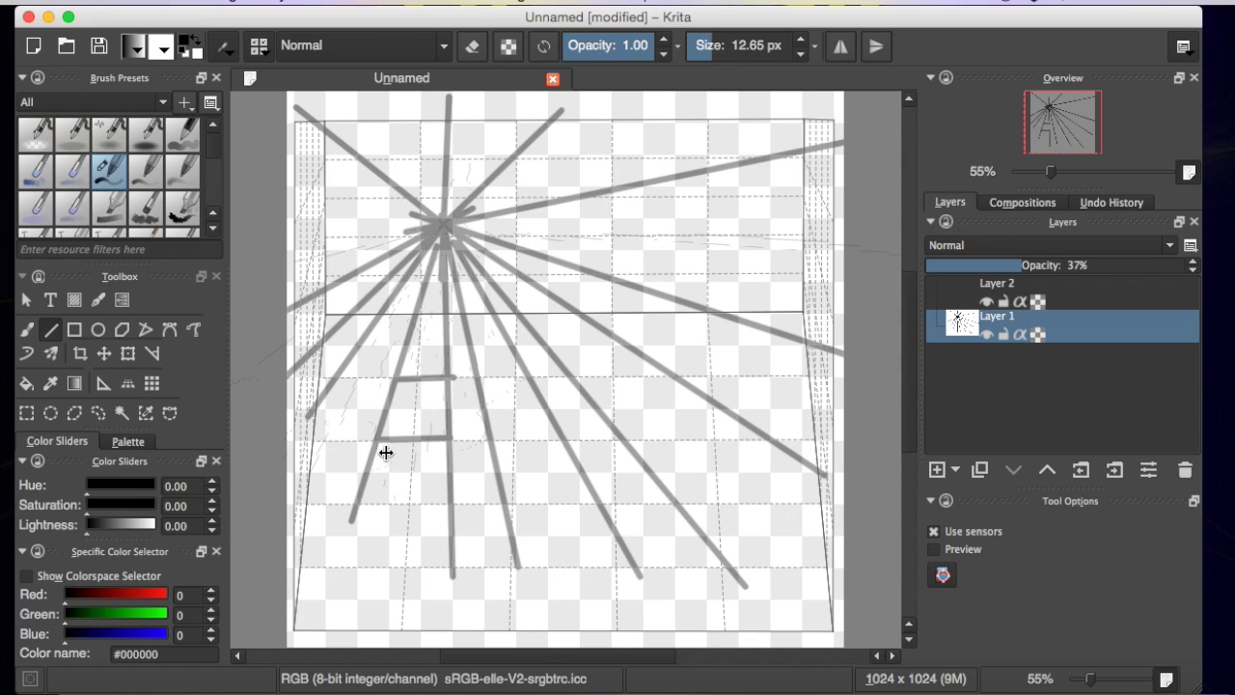
left_click_drag(377, 439, 366, 508)
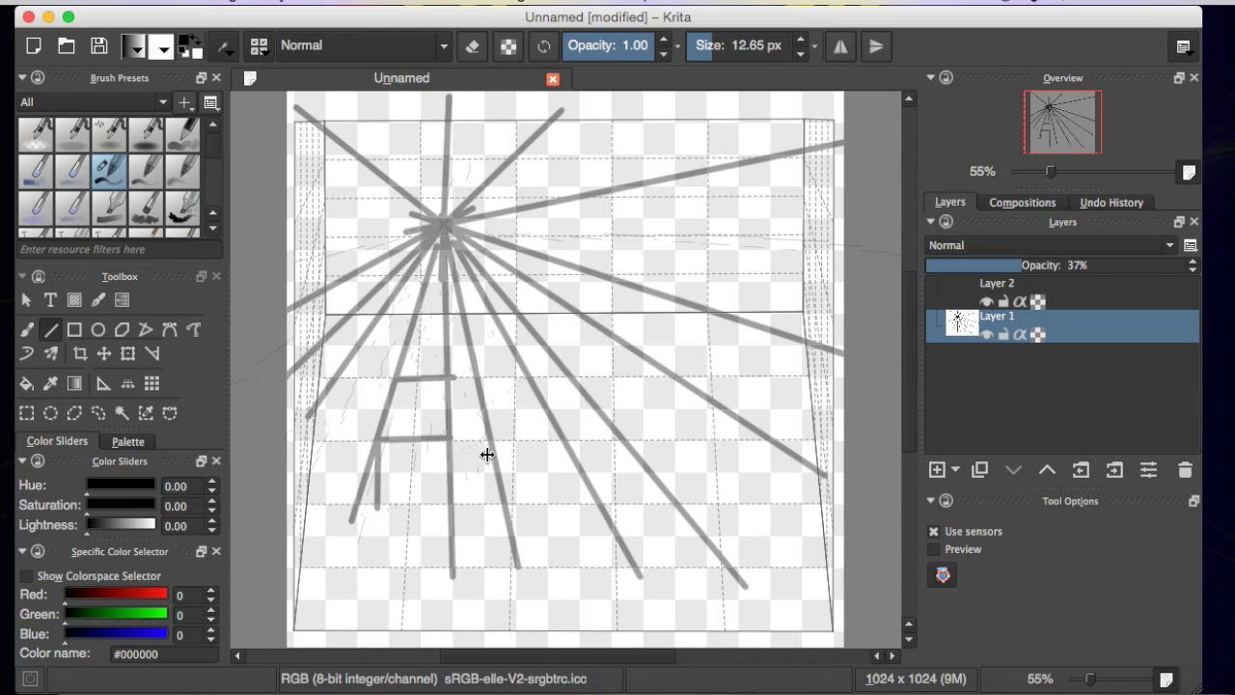
left_click_drag(448, 451, 449, 508)
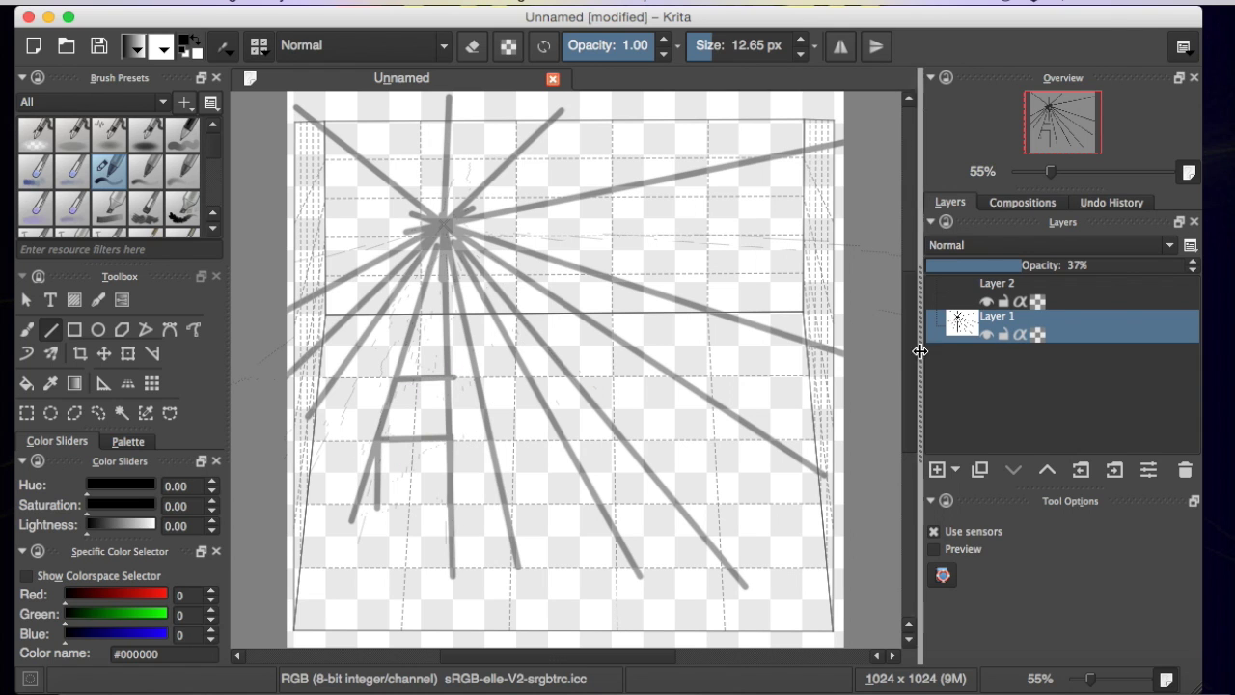
left_click(984, 335)
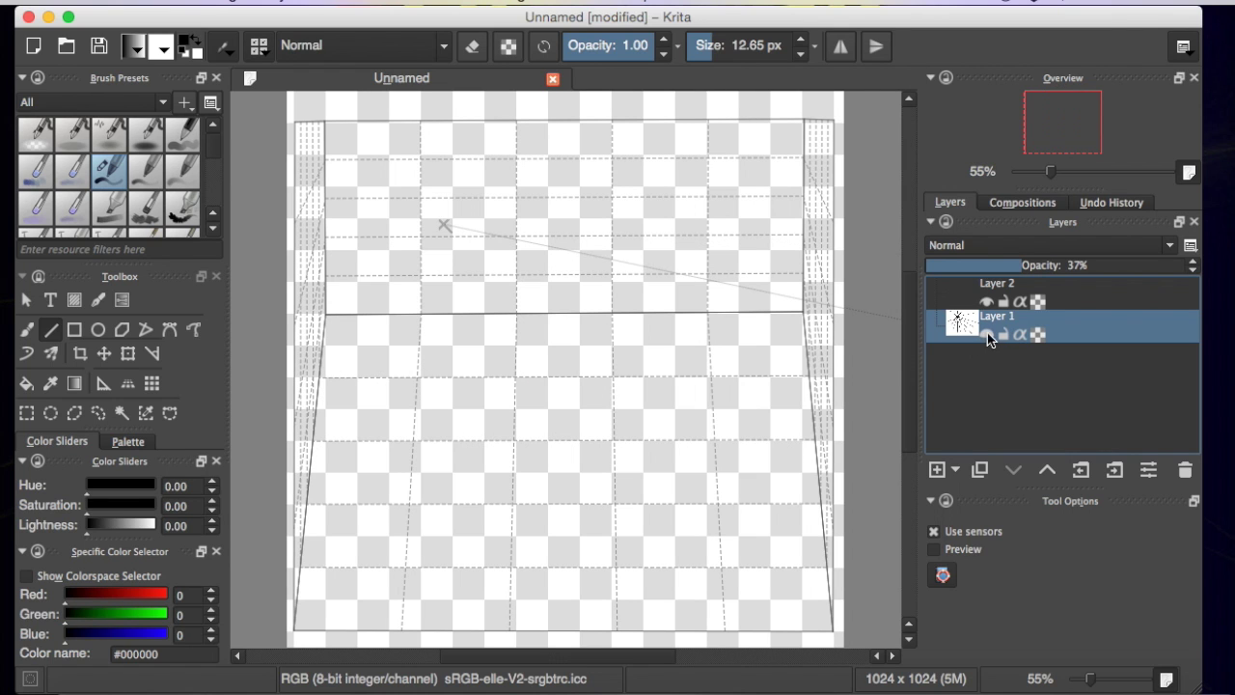
Step: Show Layer 1 again and select Layer 2 for drawing
left_click(986, 333)
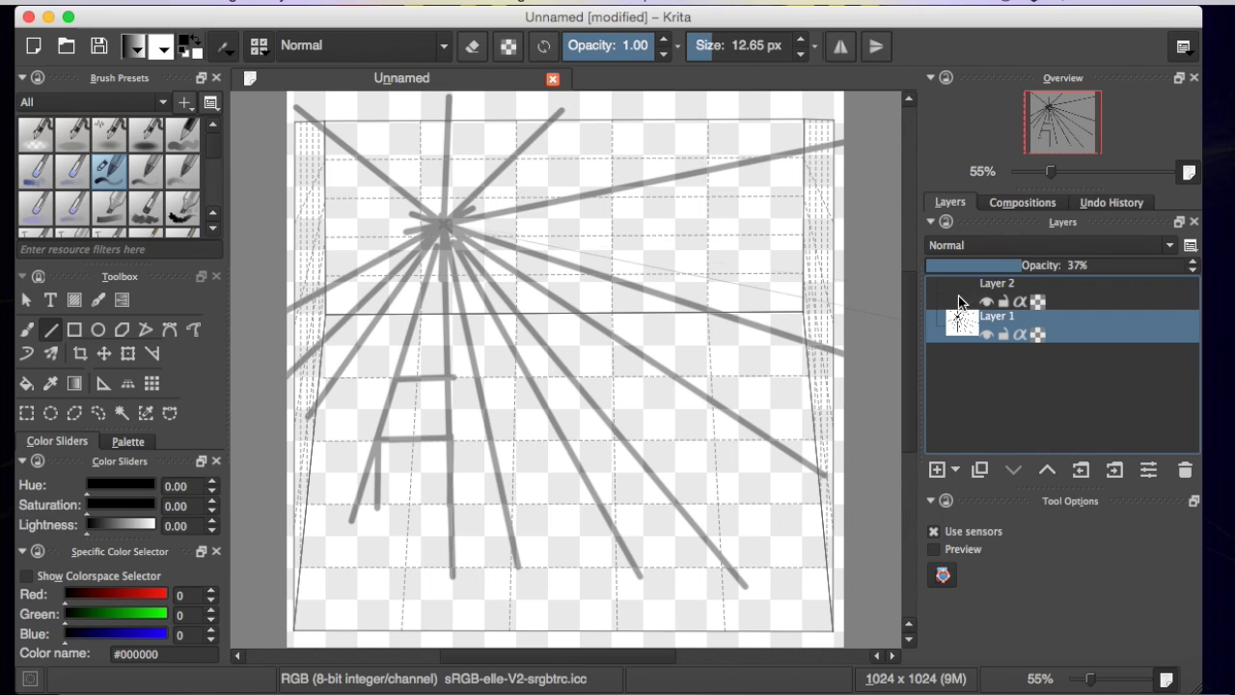
left_click(958, 296)
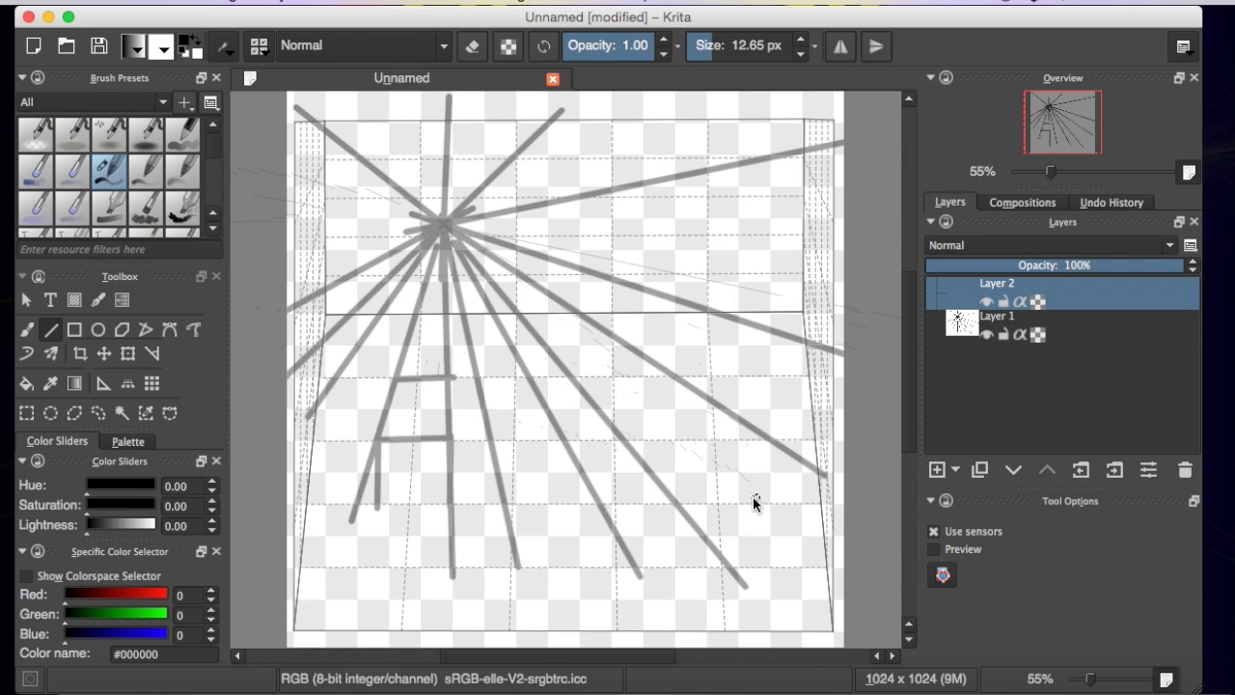
Step: Draw the box's three vertical edges on Layer 2 and join their tops and bottoms with straight lines
left_click_drag(715, 504, 714, 401)
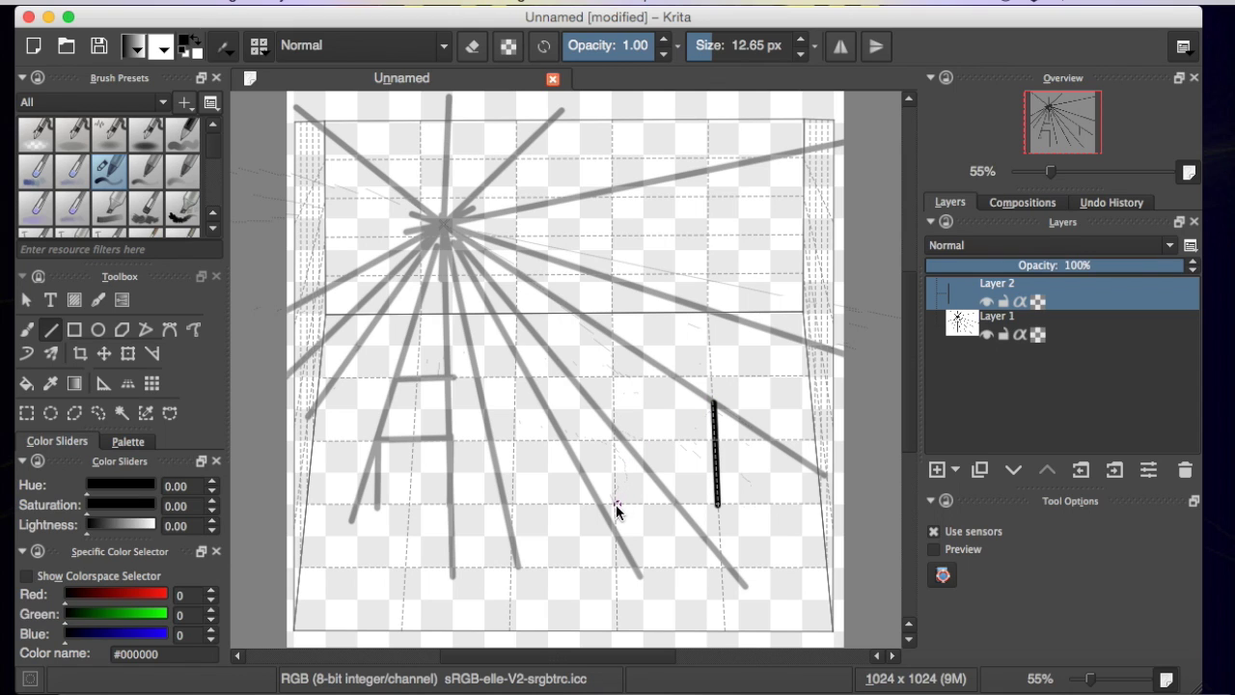
mouse_move(617, 504)
left_mouse_down()
mouse_move(628, 366)
mouse_move(615, 340)
left_mouse_up()
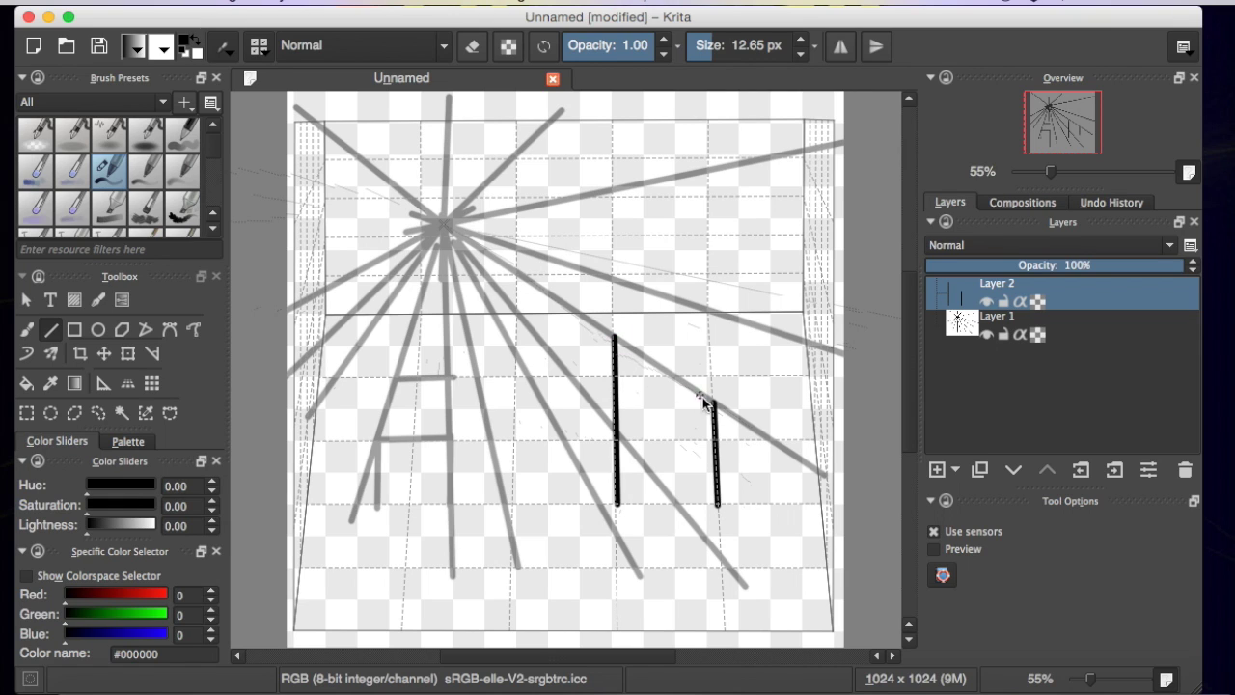
left_click_drag(711, 405, 617, 340)
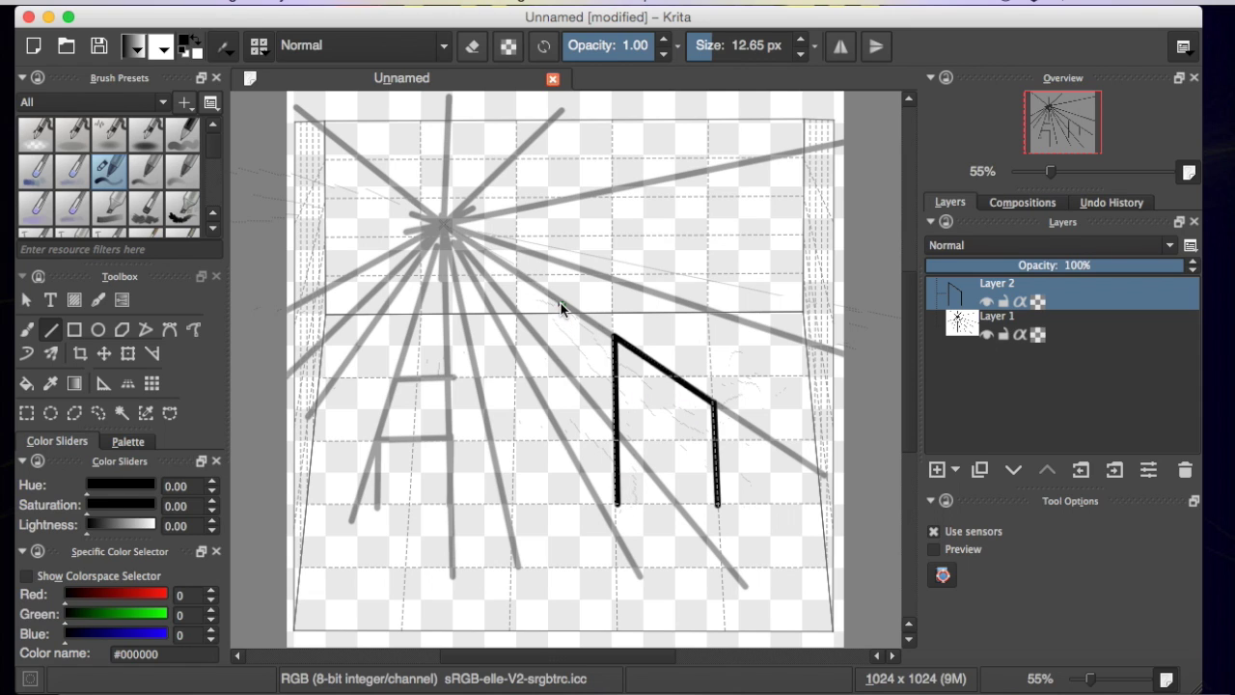
mouse_move(549, 295)
left_mouse_down()
mouse_move(538, 408)
mouse_move(551, 446)
mouse_move(550, 415)
left_mouse_up()
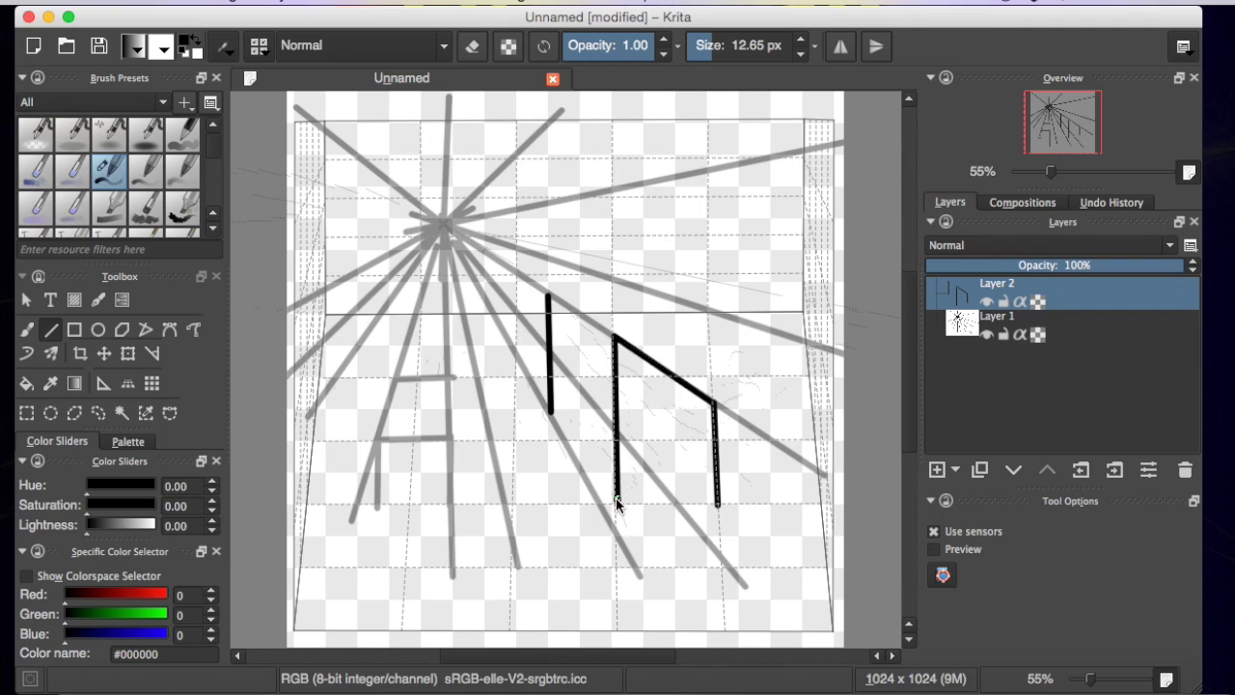
mouse_move(614, 497)
left_mouse_down()
mouse_move(615, 529)
mouse_move(550, 417)
left_mouse_up()
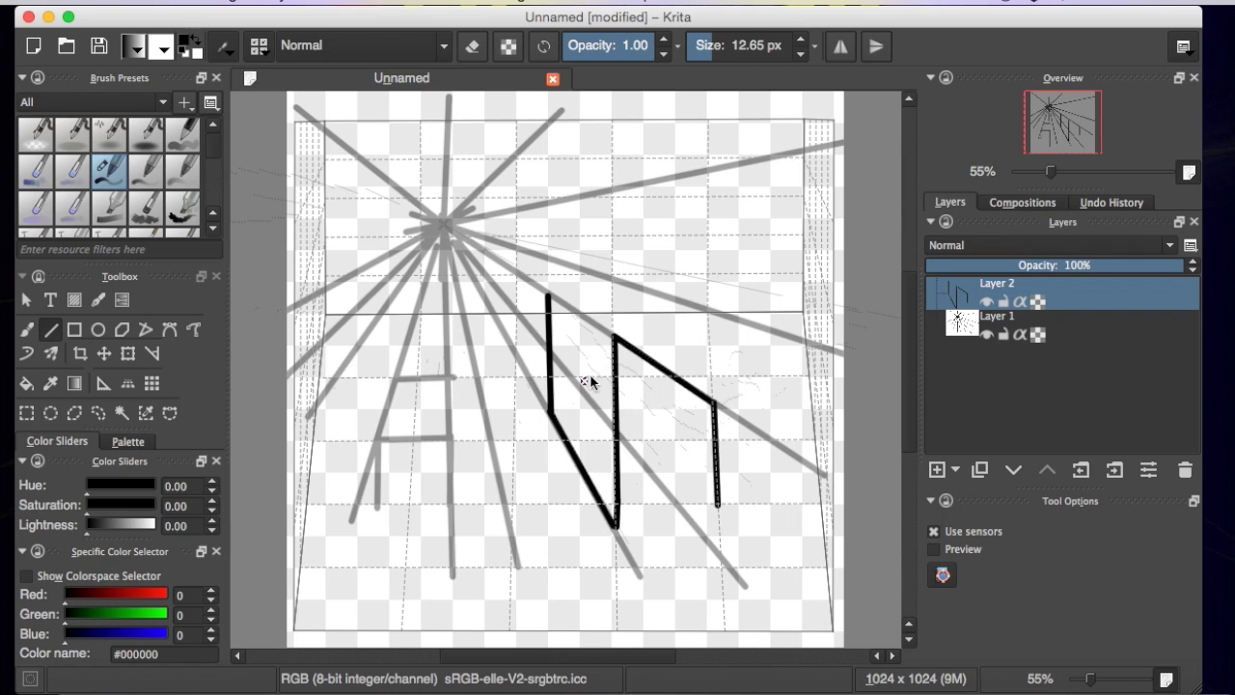
left_click_drag(614, 340, 551, 299)
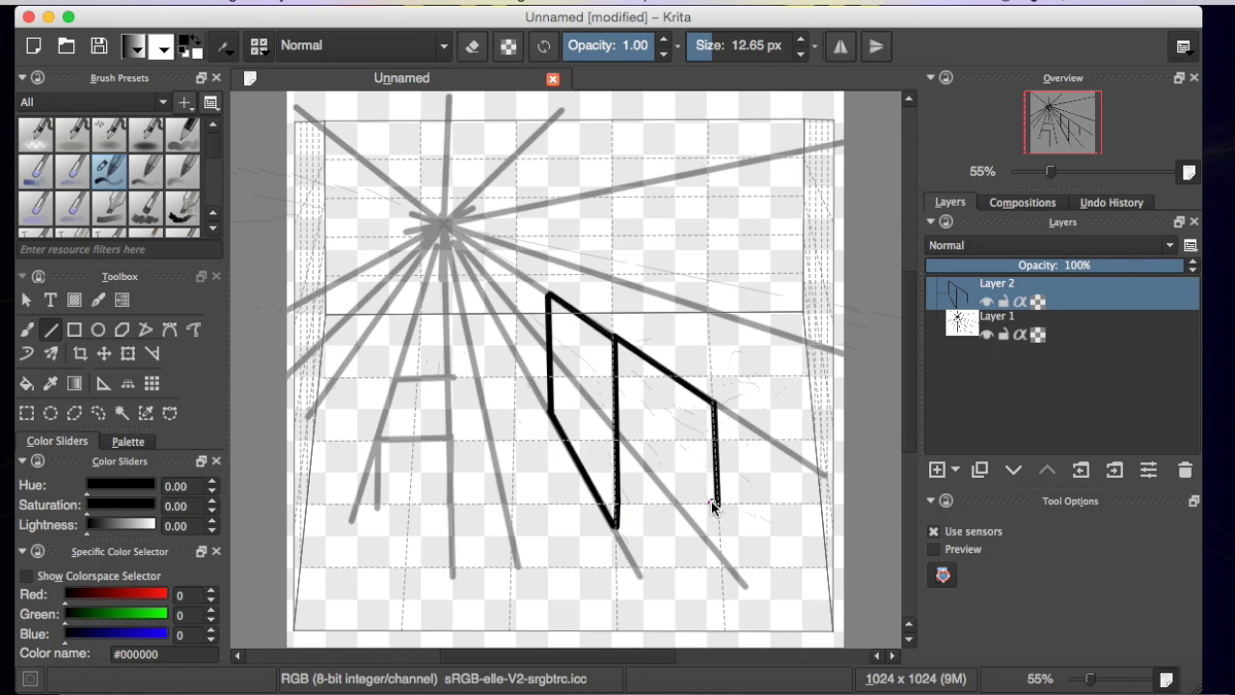
mouse_move(716, 509)
left_mouse_down()
mouse_move(717, 526)
mouse_move(628, 517)
mouse_move(615, 529)
left_mouse_up()
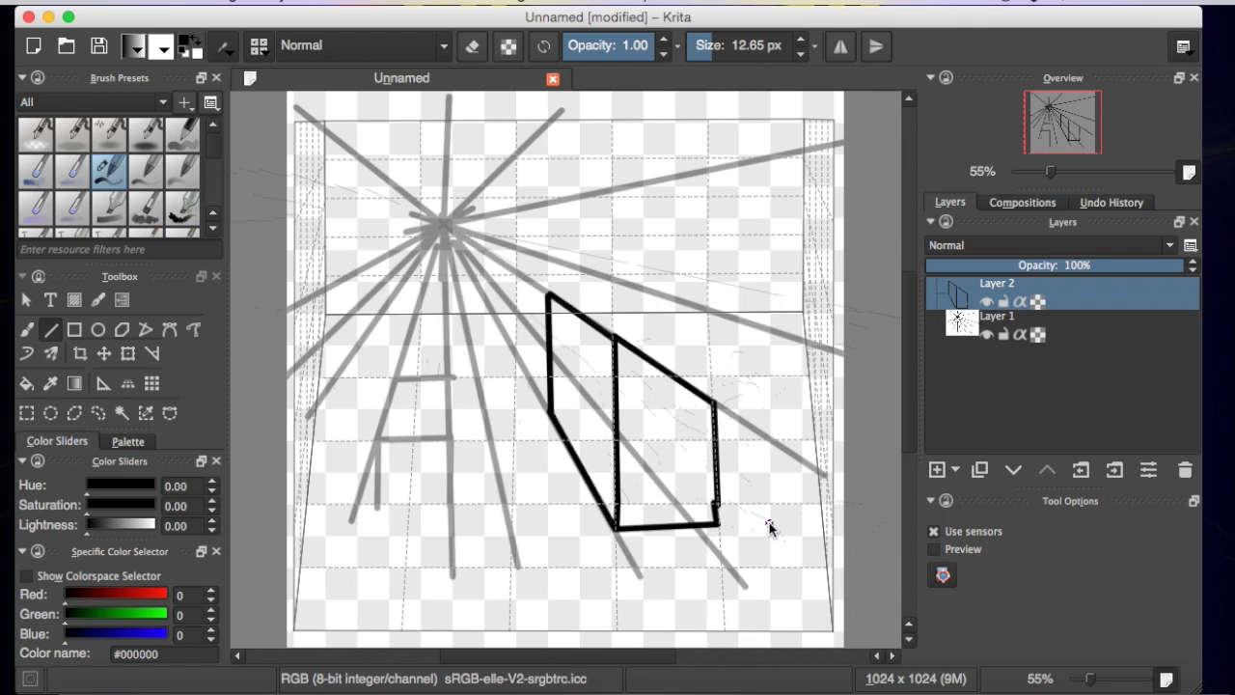
Step: Undo the stray strokes, redraw the box's bottom edge and bottom-right corner, and hide Layer 1
key("ctrl+z")
key("ctrl+z")
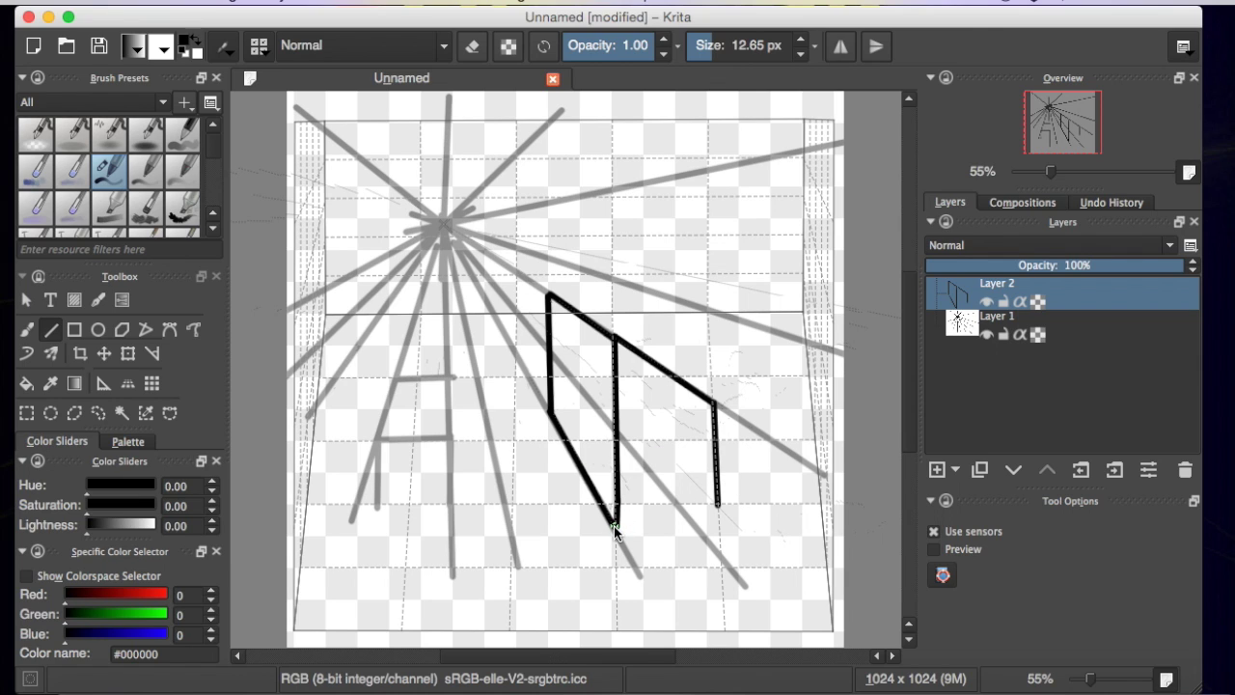
mouse_move(615, 527)
left_mouse_down()
mouse_move(703, 542)
mouse_move(719, 527)
left_mouse_up()
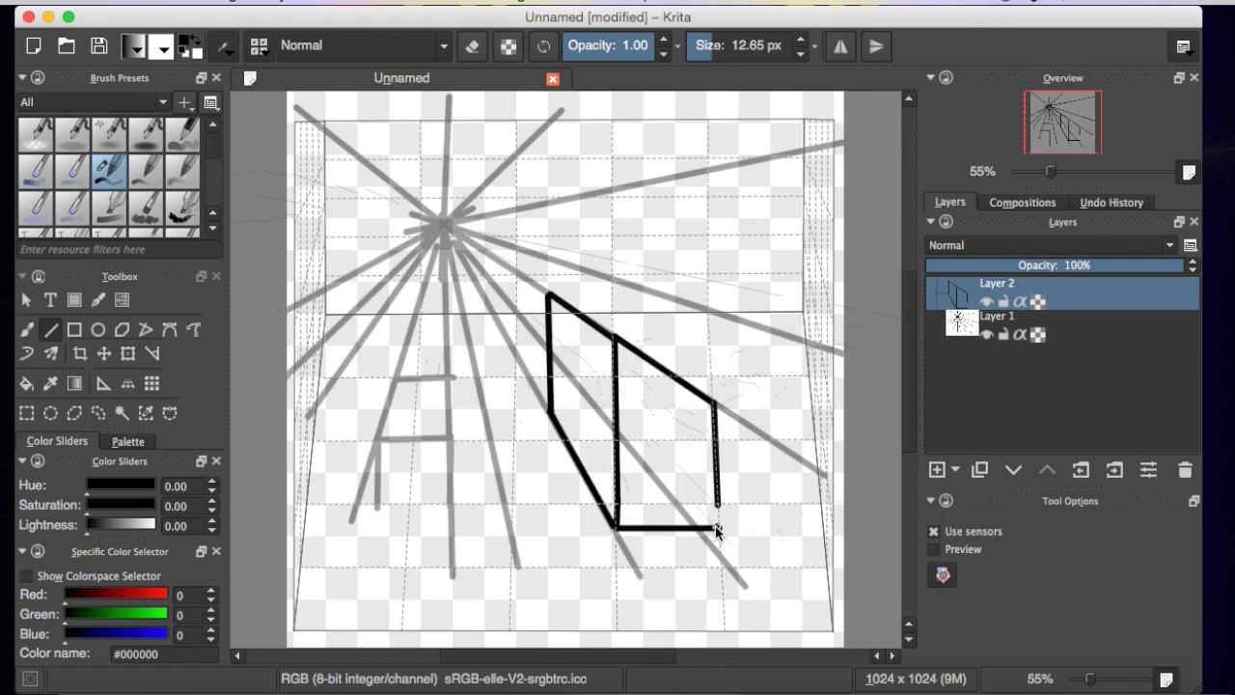
left_click_drag(718, 529, 718, 501)
left_click(987, 332)
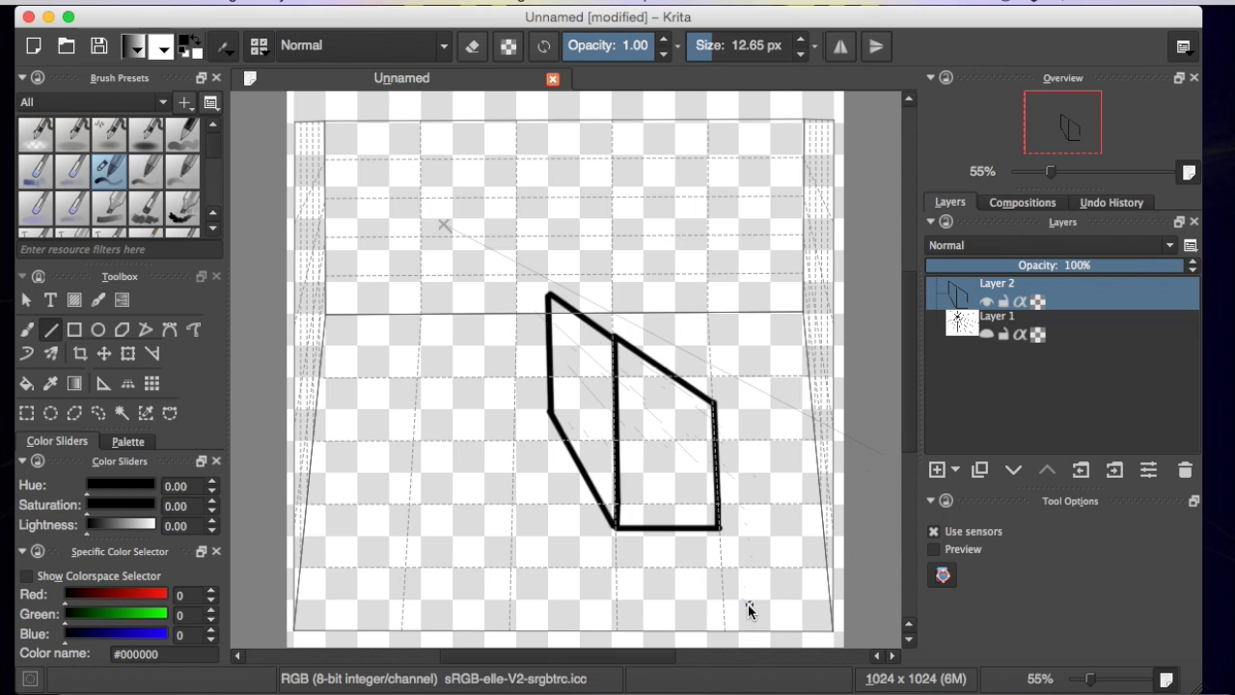
Step: Set the assistant type to Parallel Ruler instead of Perspective, then return to the Freehand Brush
mouse_move(782, 450)
left_mouse_down()
mouse_move(791, 433)
mouse_move(859, 417)
left_mouse_up()
left_click(104, 383)
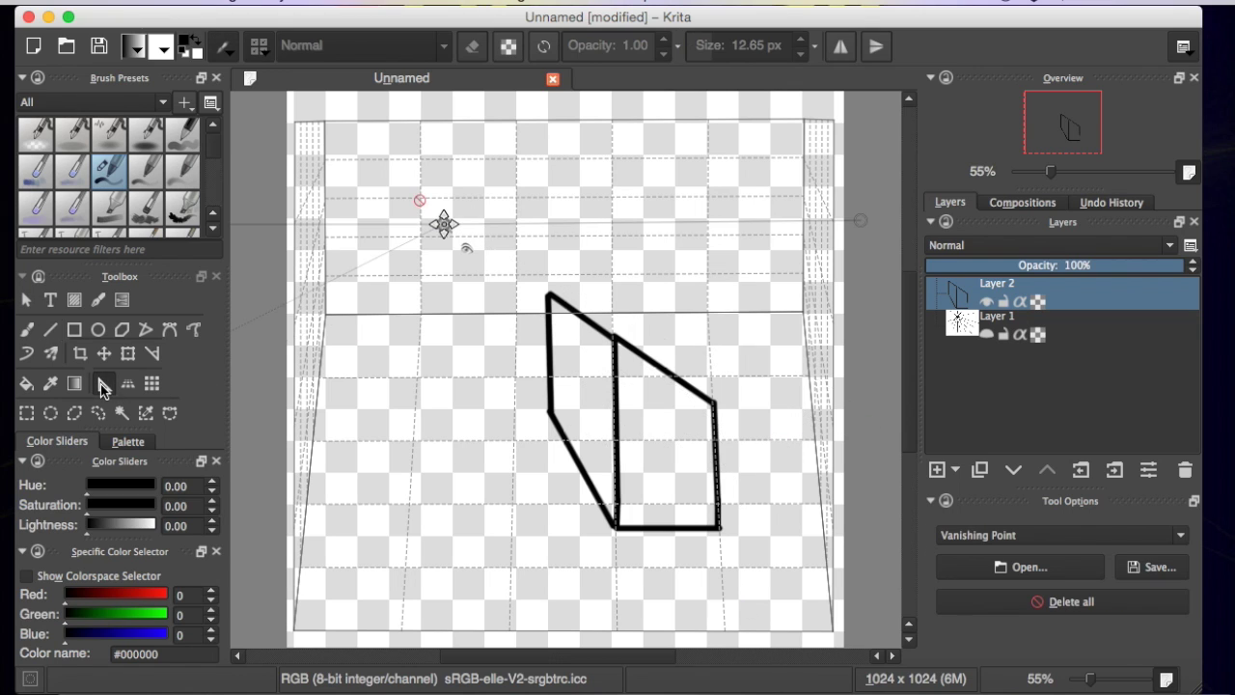
left_click(1181, 536)
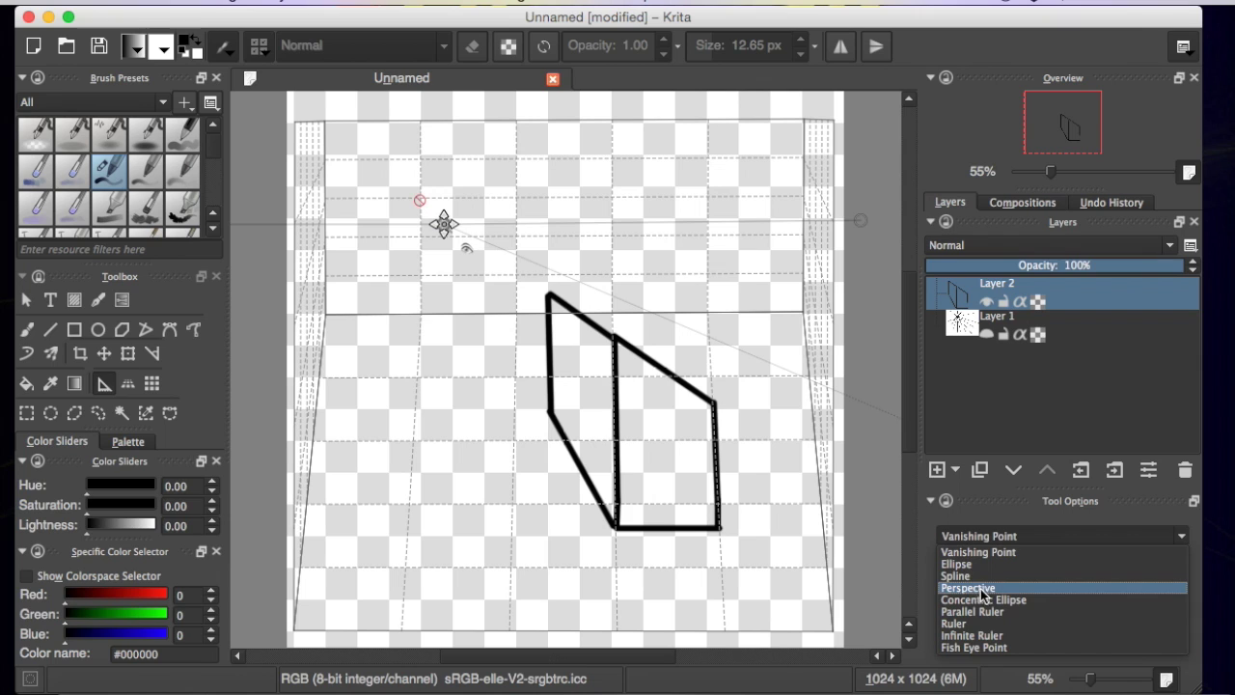
left_click(984, 589)
left_click(1152, 536)
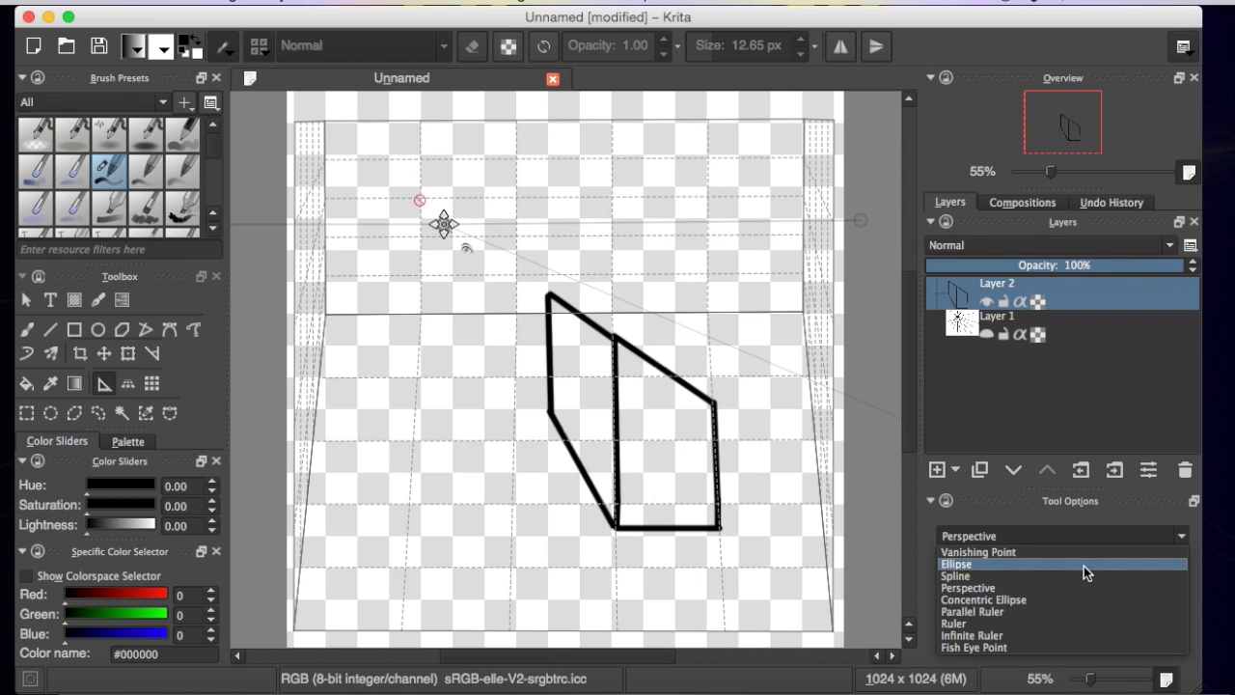
left_click(984, 611)
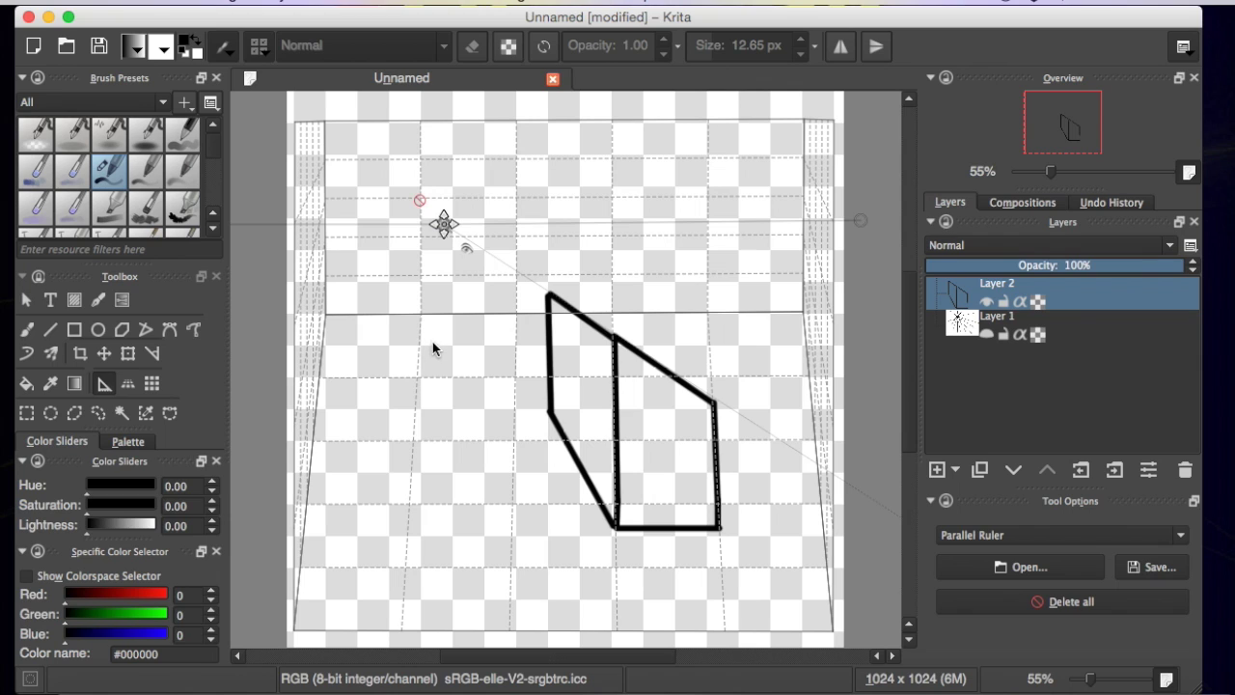
left_click(25, 332)
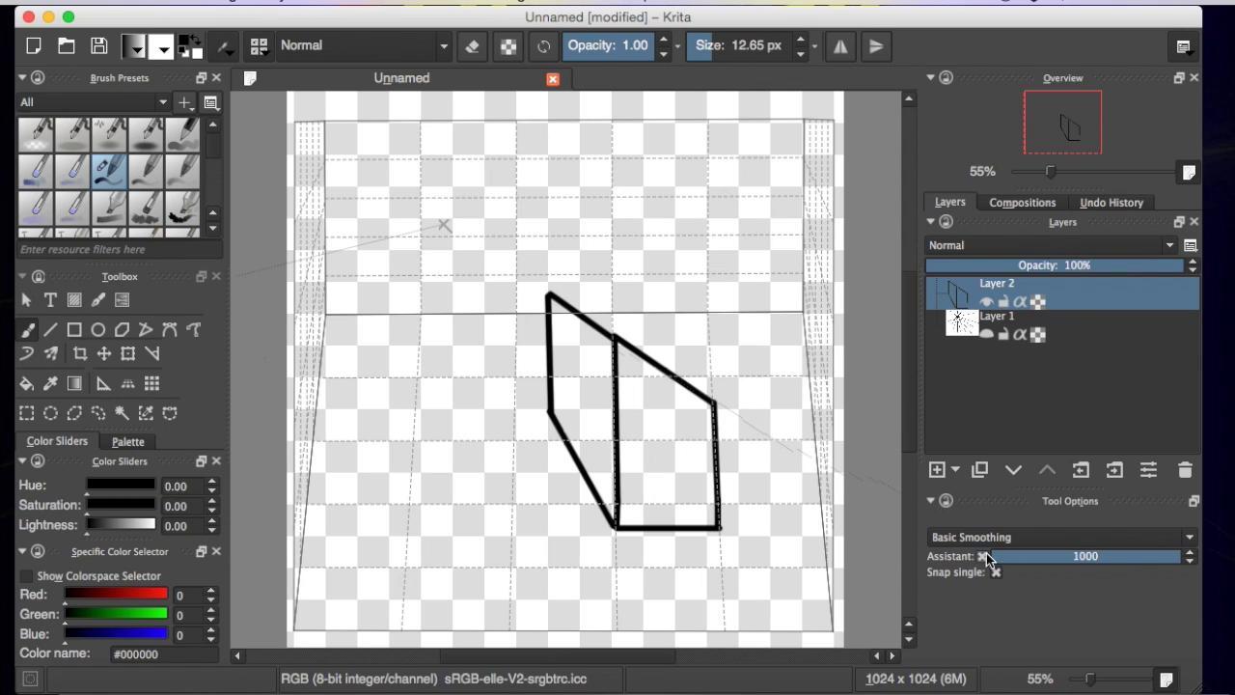
left_click(981, 556)
mouse_move(413, 485)
left_mouse_down()
mouse_move(559, 396)
mouse_move(466, 326)
mouse_move(425, 333)
mouse_move(492, 473)
left_mouse_up()
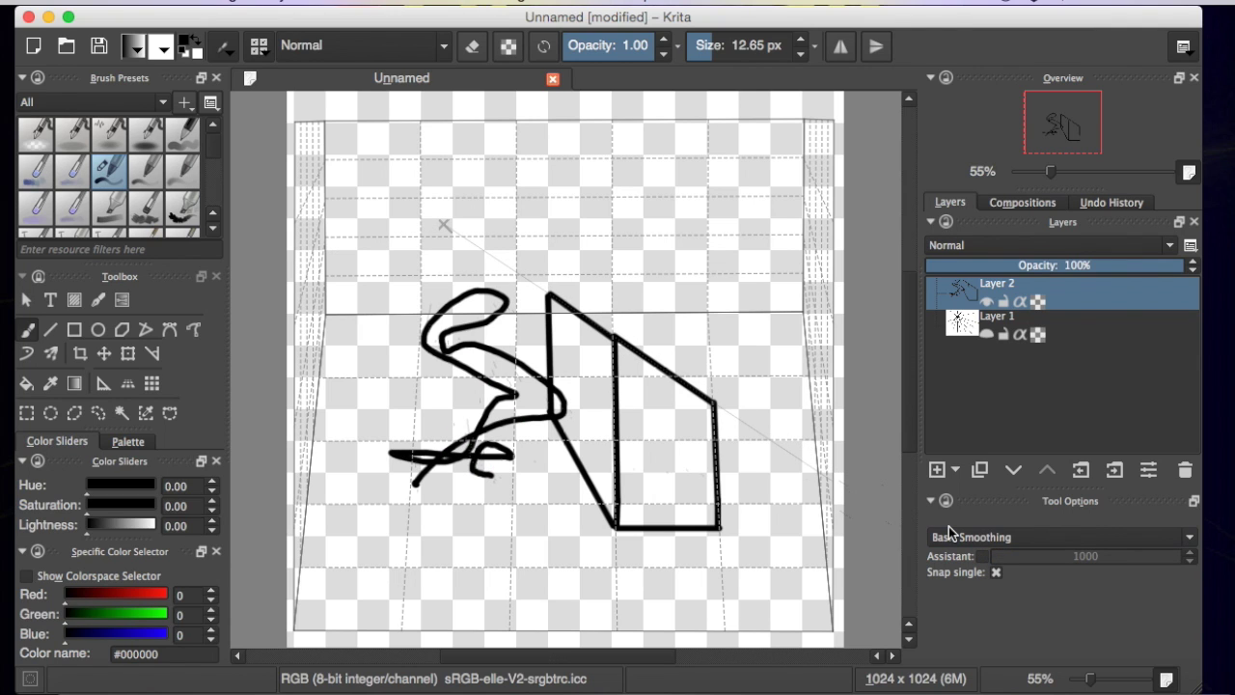
key("ctrl+z")
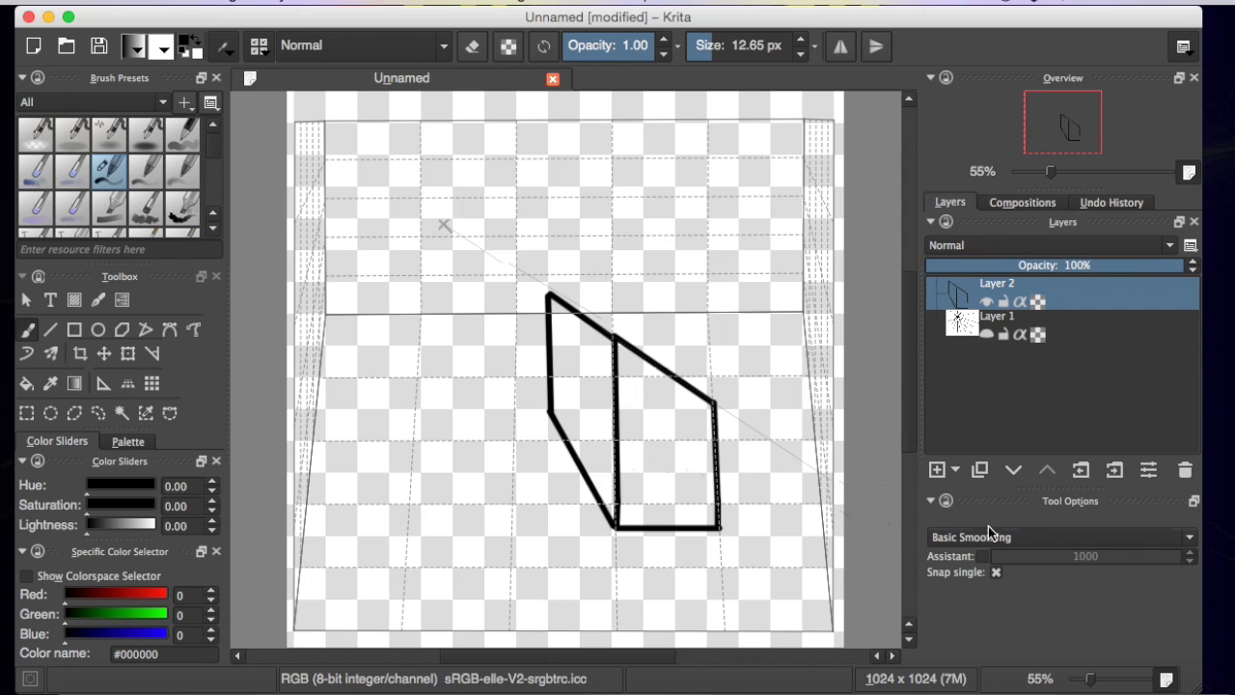
left_click(981, 557)
left_click_drag(446, 300, 460, 531)
mouse_move(410, 288)
left_mouse_down()
mouse_move(305, 487)
mouse_move(434, 335)
mouse_move(419, 542)
left_mouse_up()
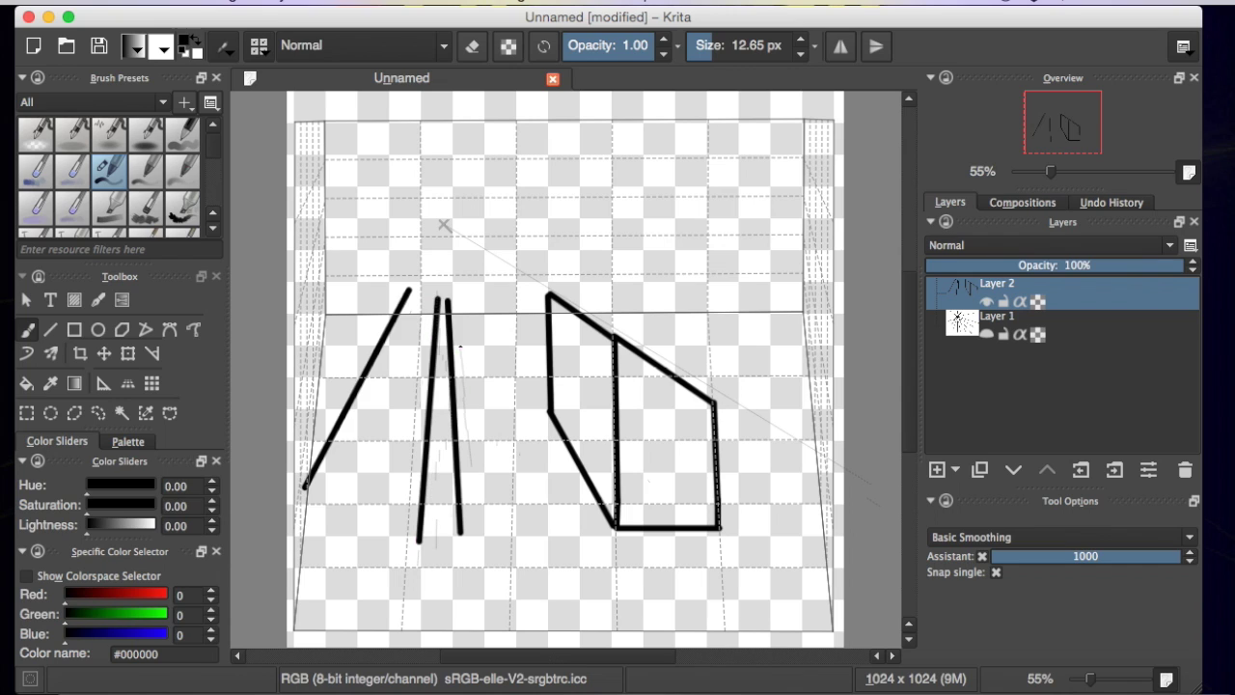
mouse_move(464, 309)
left_mouse_down()
mouse_move(537, 597)
mouse_move(537, 372)
mouse_move(648, 552)
left_mouse_up()
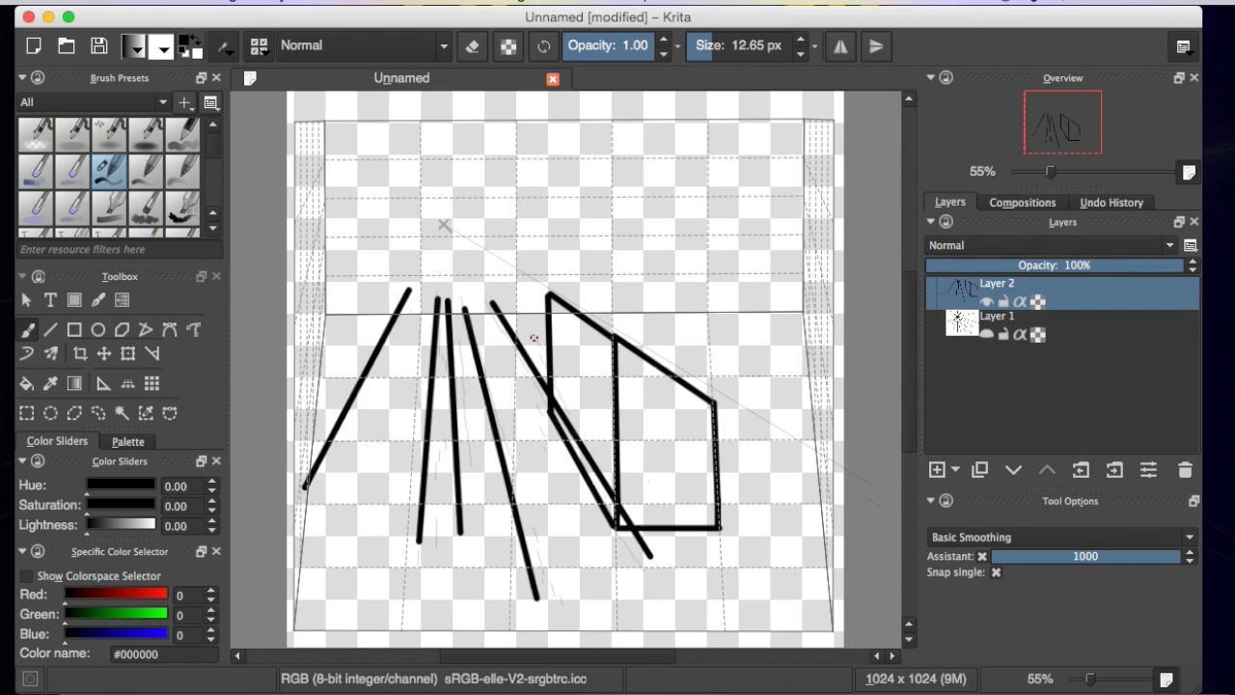
left_click_drag(534, 333, 710, 534)
left_click_drag(601, 380, 752, 530)
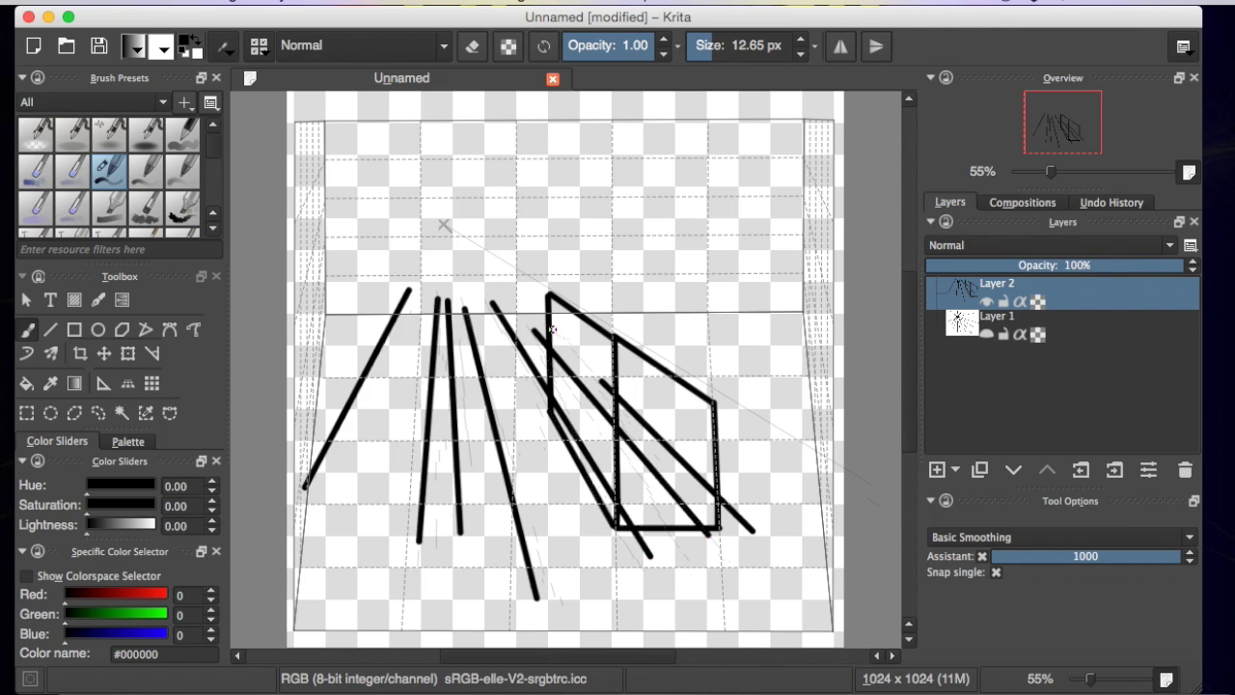
left_click_drag(552, 329, 743, 509)
mouse_move(617, 351)
left_mouse_down()
mouse_move(812, 497)
mouse_move(827, 448)
left_mouse_up()
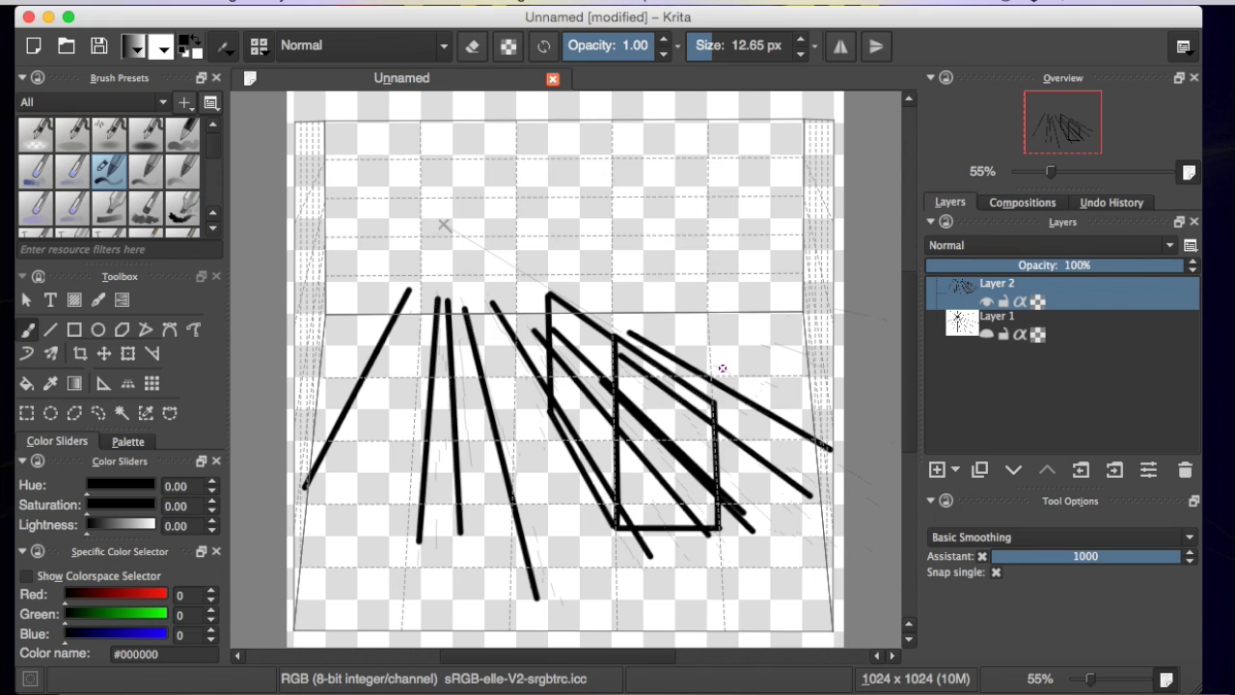
key("ctrl+z")
key("ctrl+z")
key("ctrl+z")
key("ctrl+z")
key("ctrl+z")
key("ctrl+z")
key("ctrl+z")
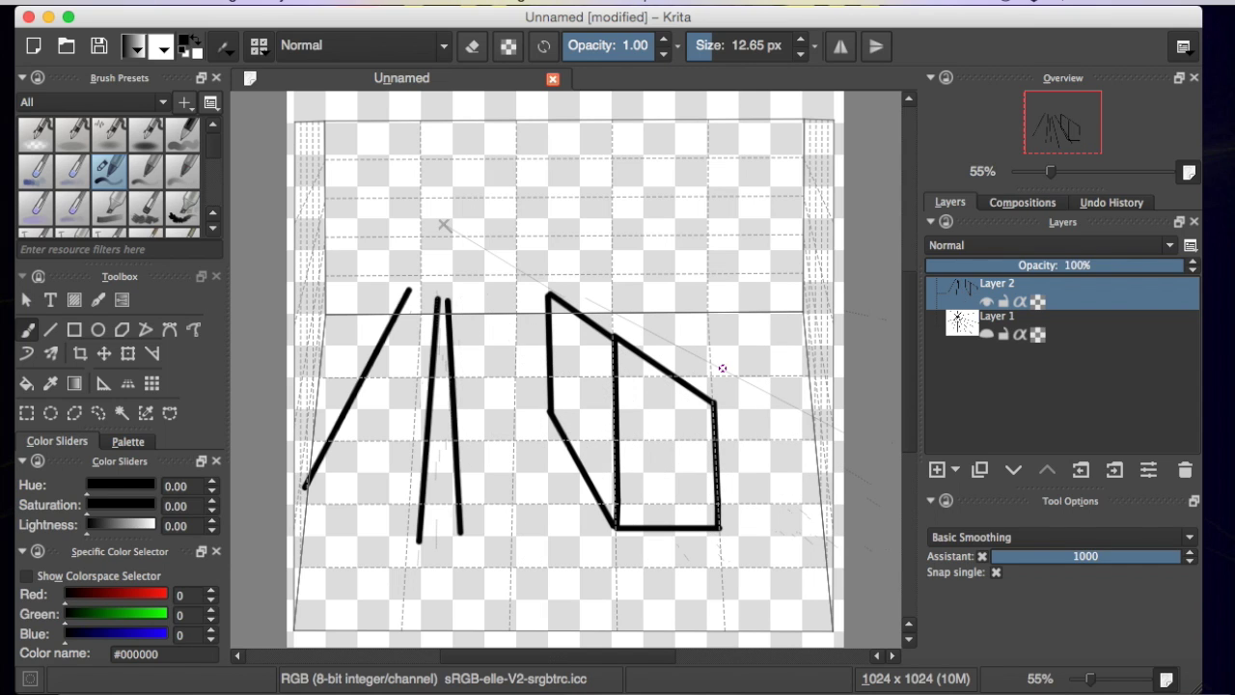
key("ctrl+z")
key("ctrl+z")
key("ctrl+z")
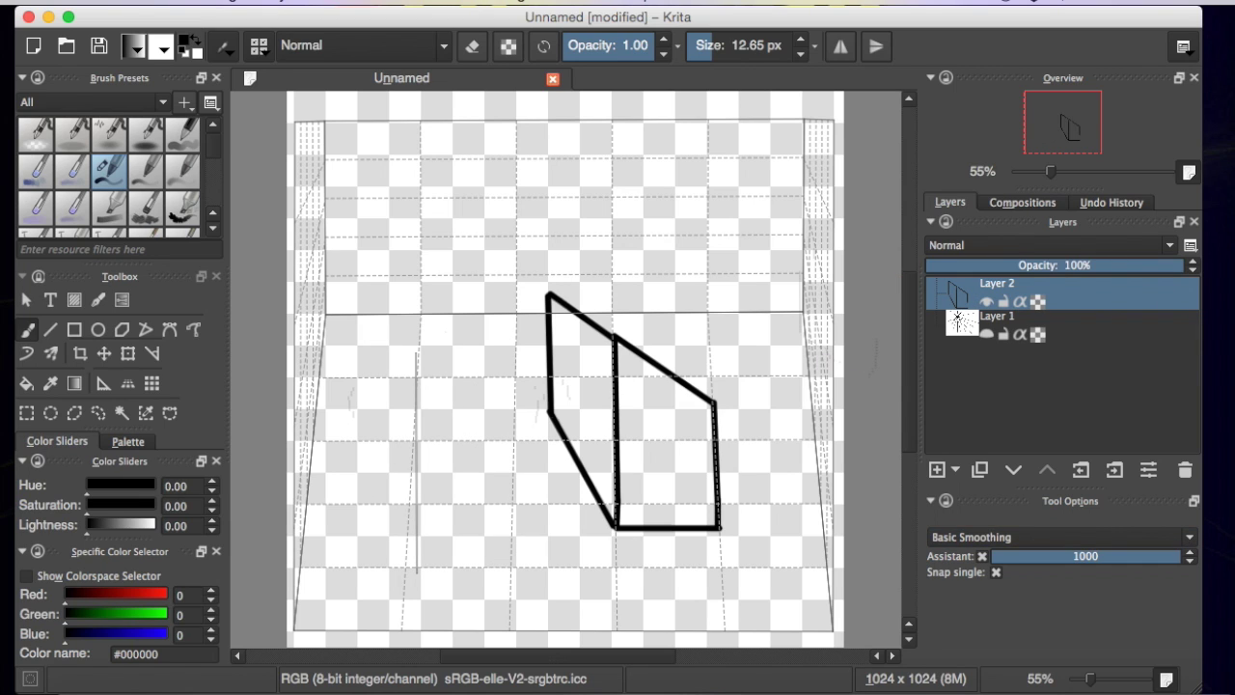
Step: Test snapped and unsnapped strokes, undo both, re-enable assistant snapping, and switch to the Assistant Tool
left_click_drag(488, 212, 489, 382)
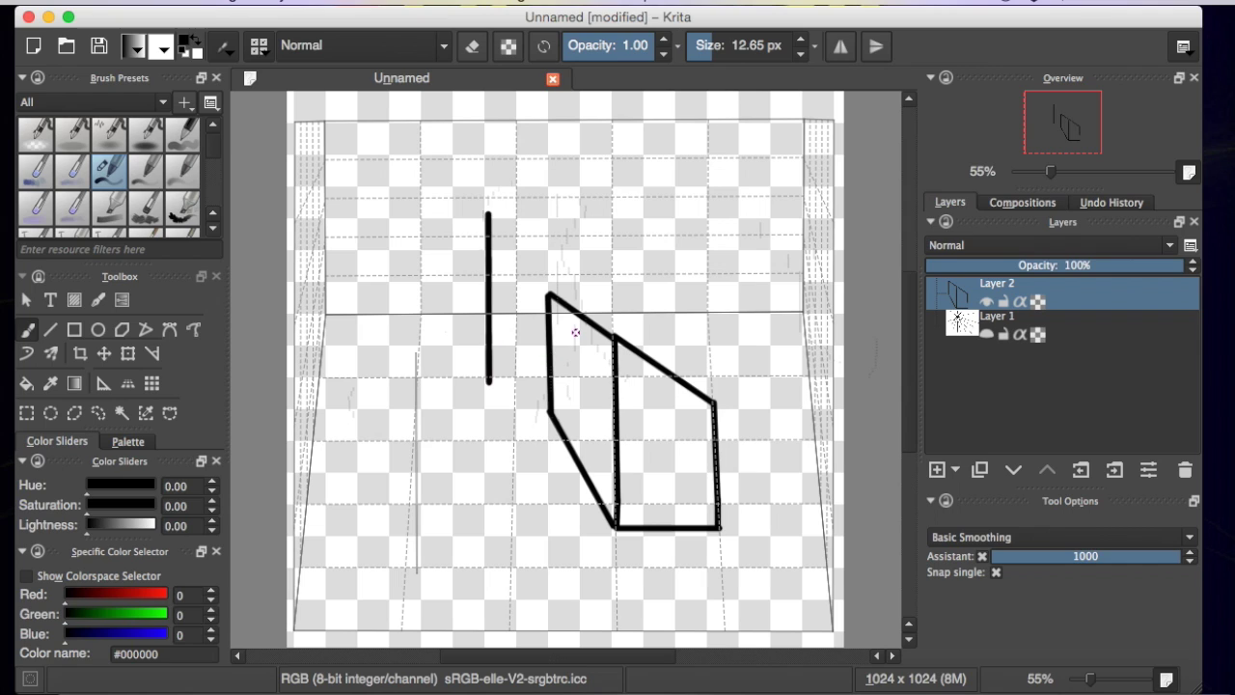
key("ctrl+z")
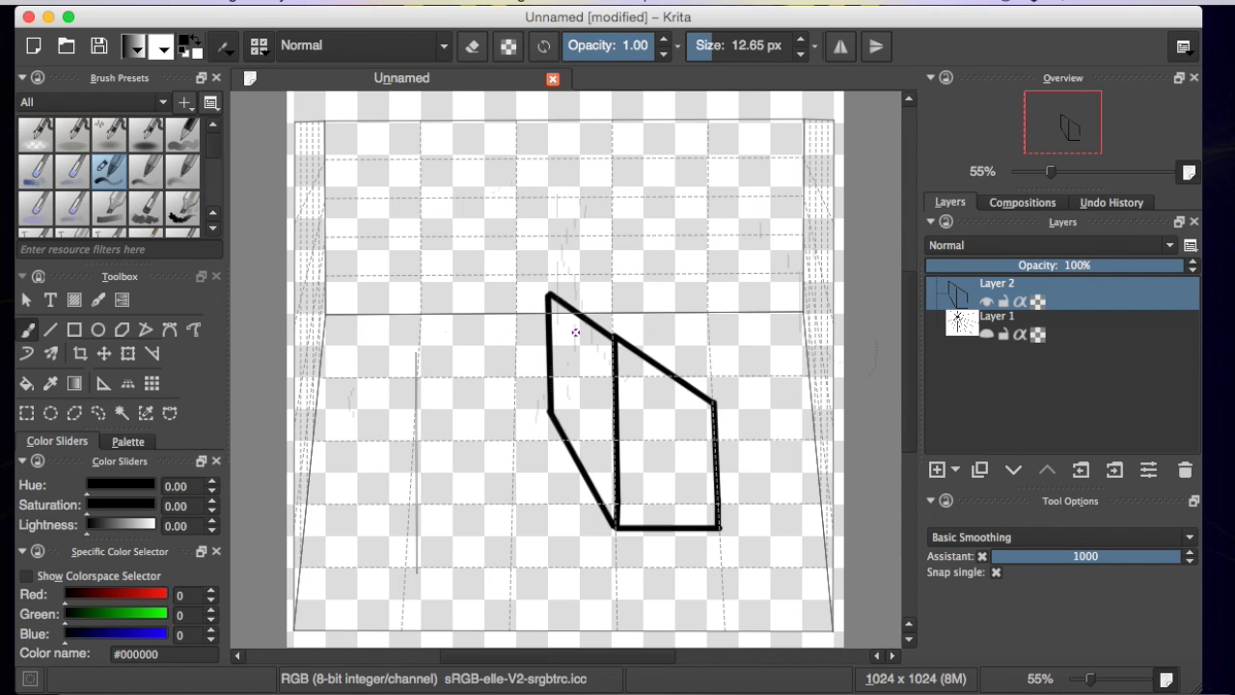
left_click(982, 556)
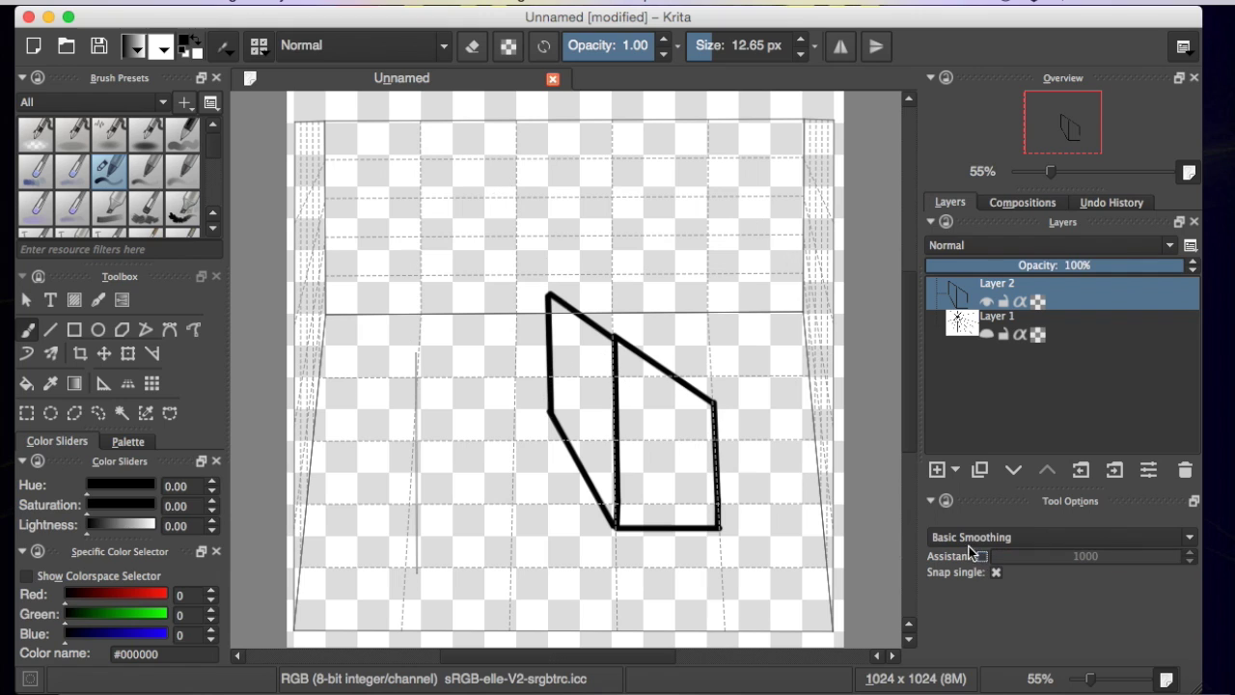
mouse_move(477, 404)
left_mouse_down()
mouse_move(415, 521)
mouse_move(577, 466)
left_mouse_up()
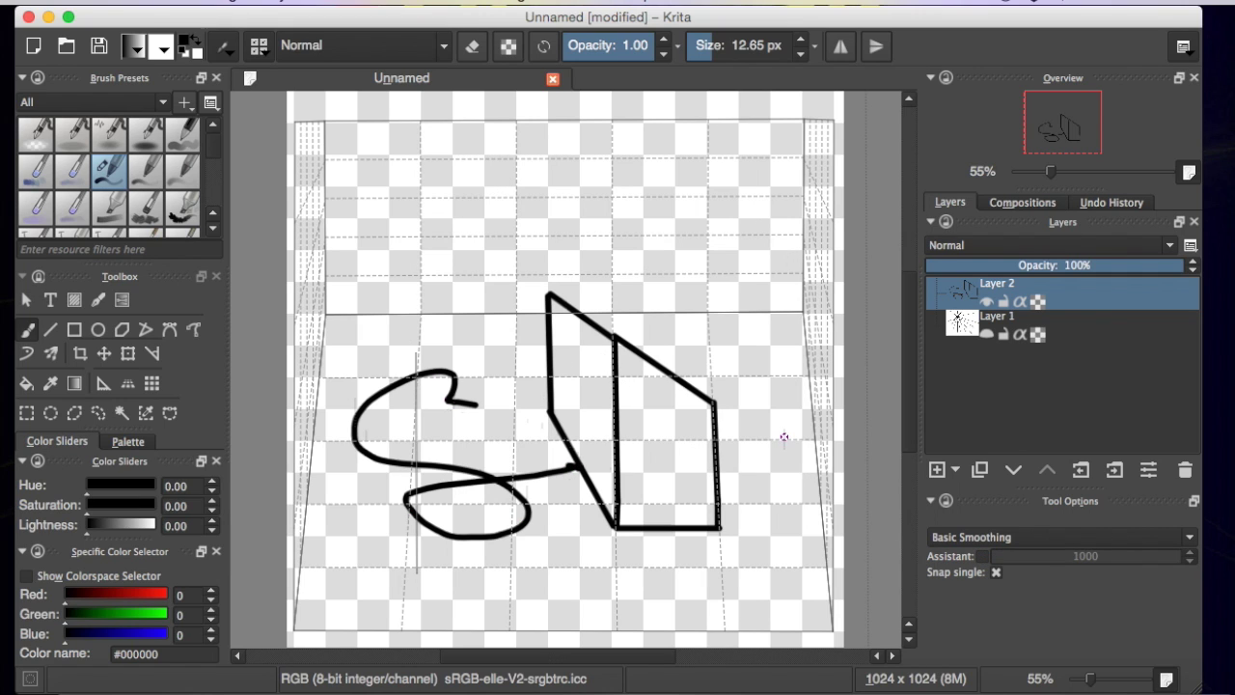
key("ctrl+z")
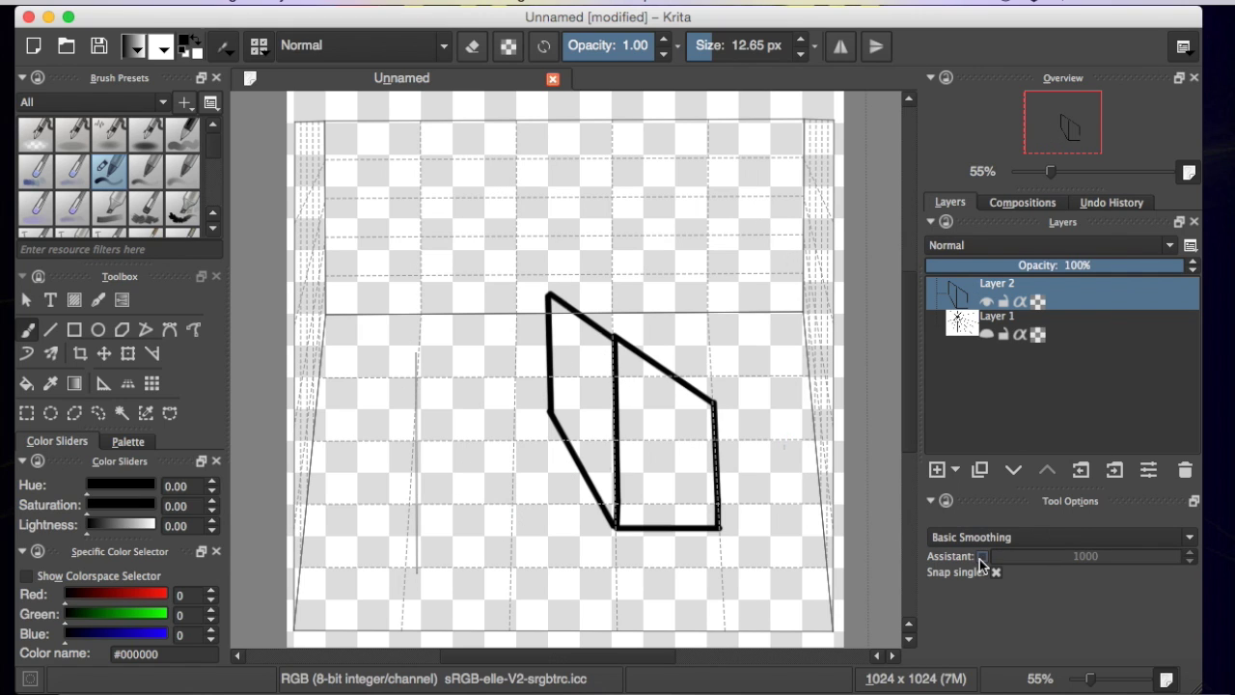
left_click(983, 557)
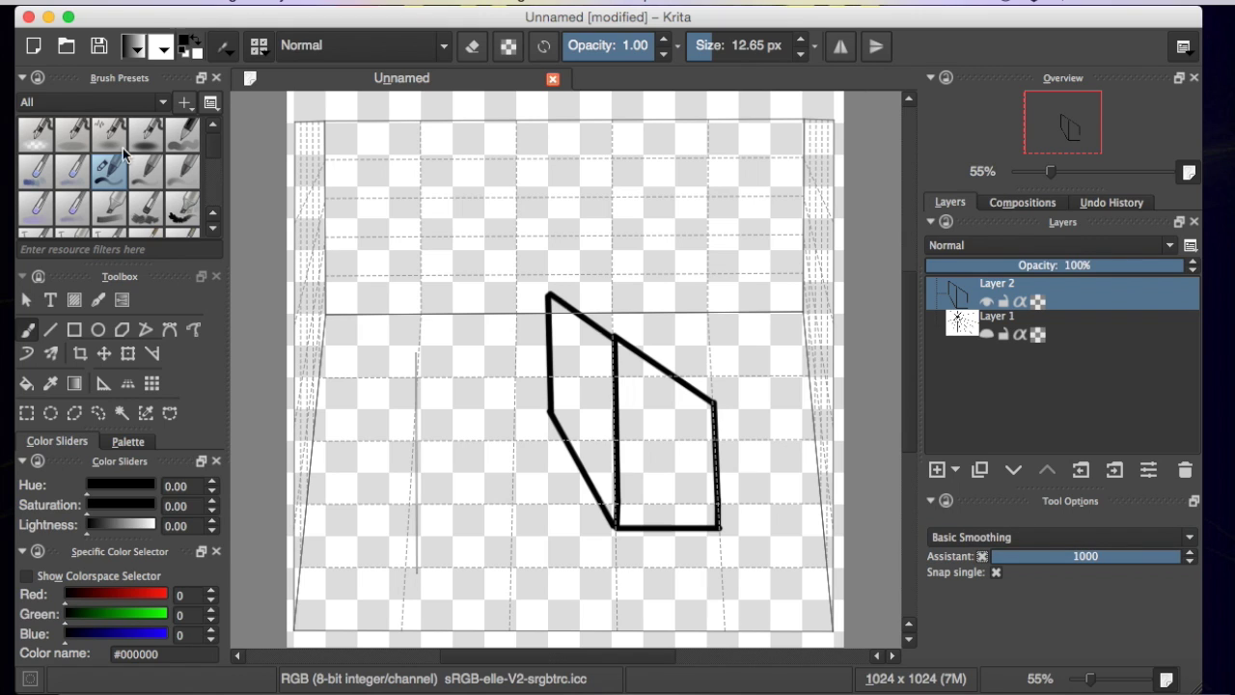
left_click(102, 385)
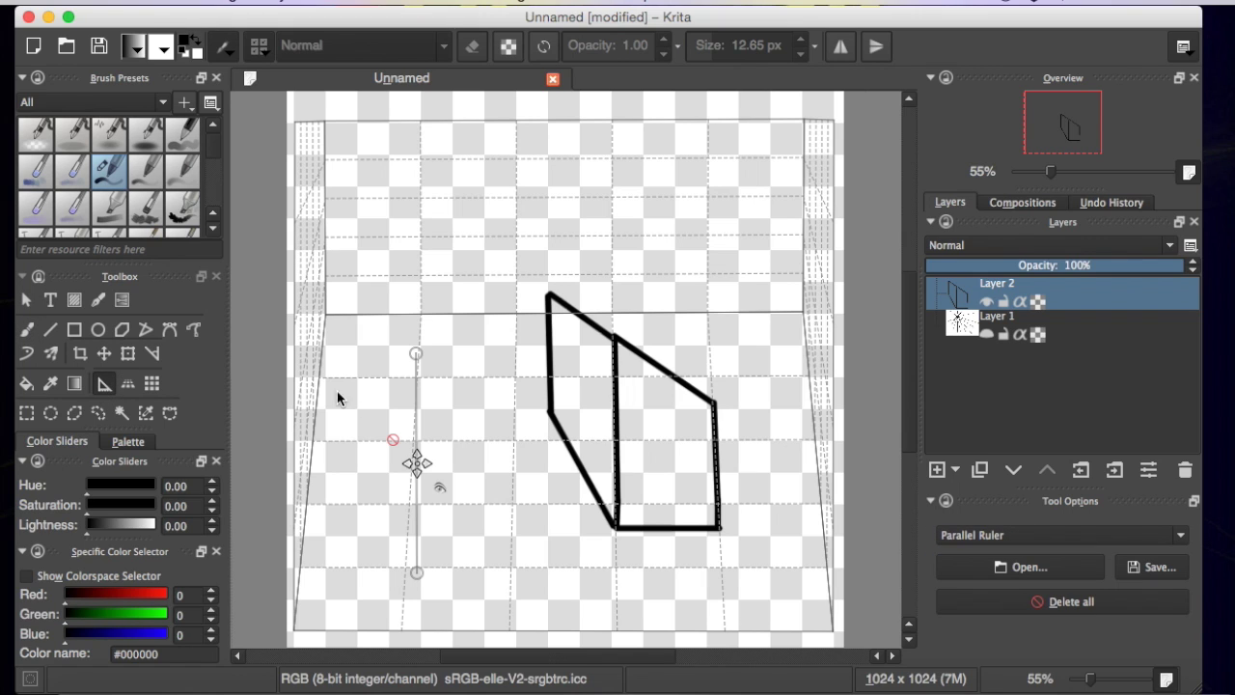
Step: Shift the parallel ruler slightly right and lengthen it downward
left_click(393, 440)
left_click_drag(451, 459, 453, 566)
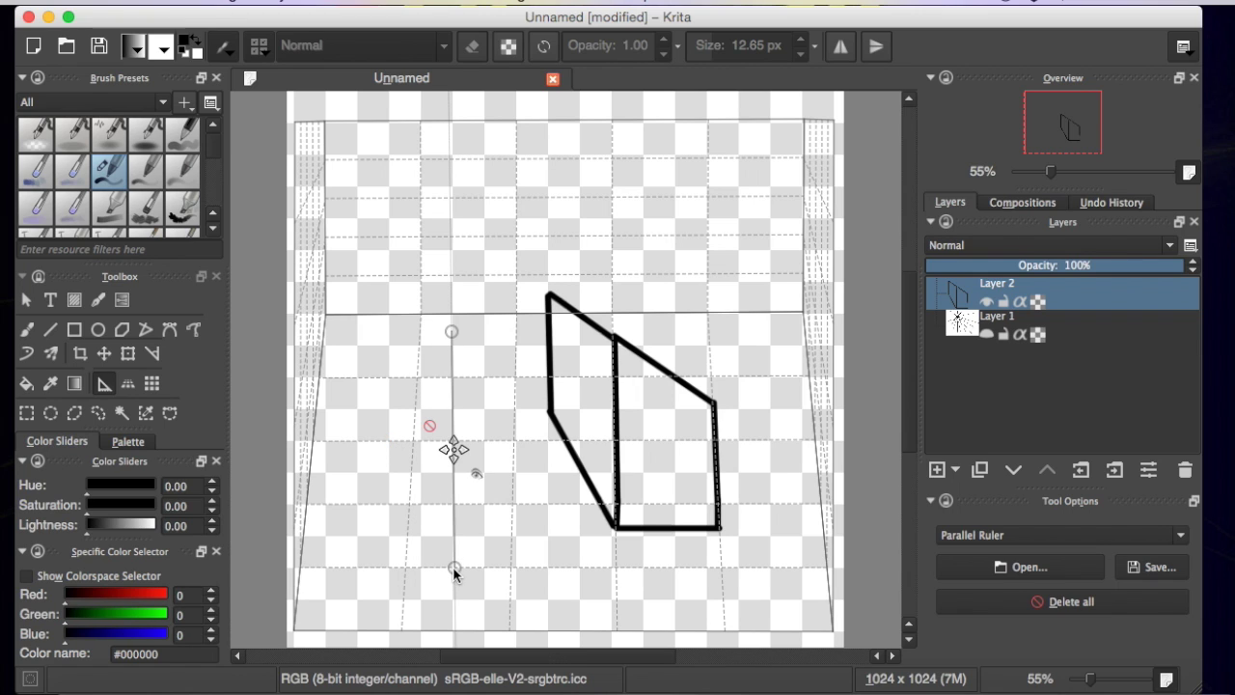
left_click(27, 329)
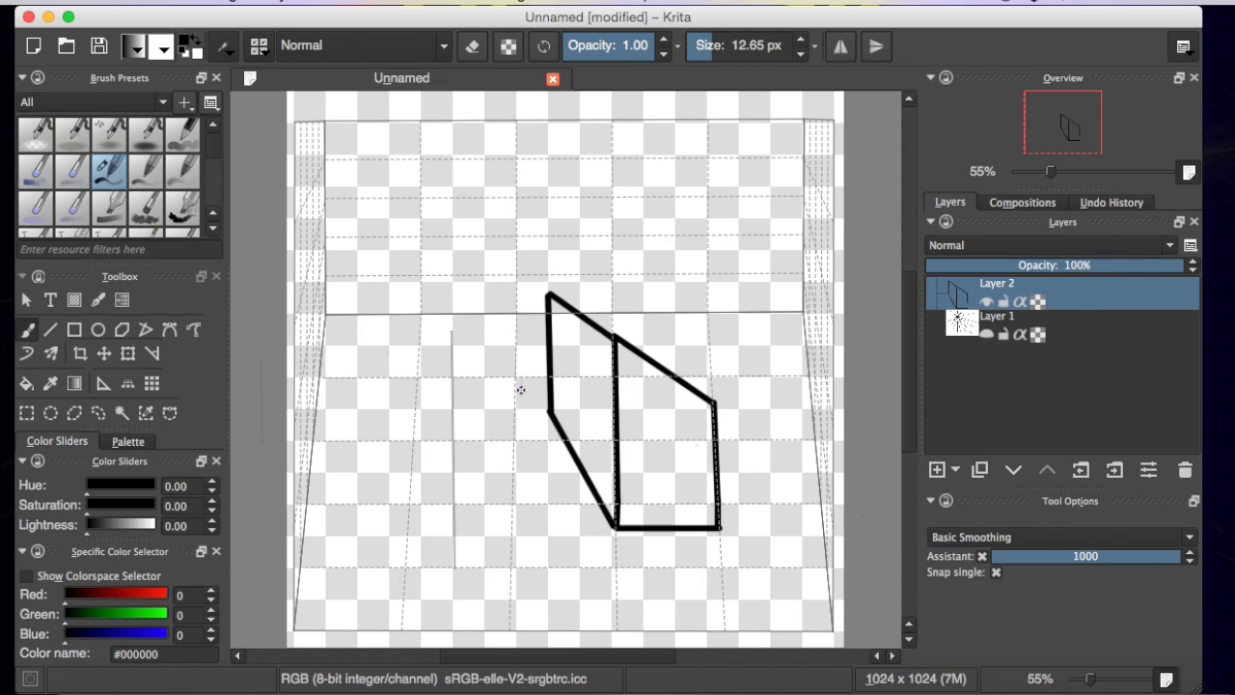
Step: Draw about ten thick vertical strokes snapped to the ruler, across the box and its left side
left_click_drag(498, 316, 496, 568)
left_click_drag(406, 299, 410, 584)
left_click_drag(360, 291, 364, 541)
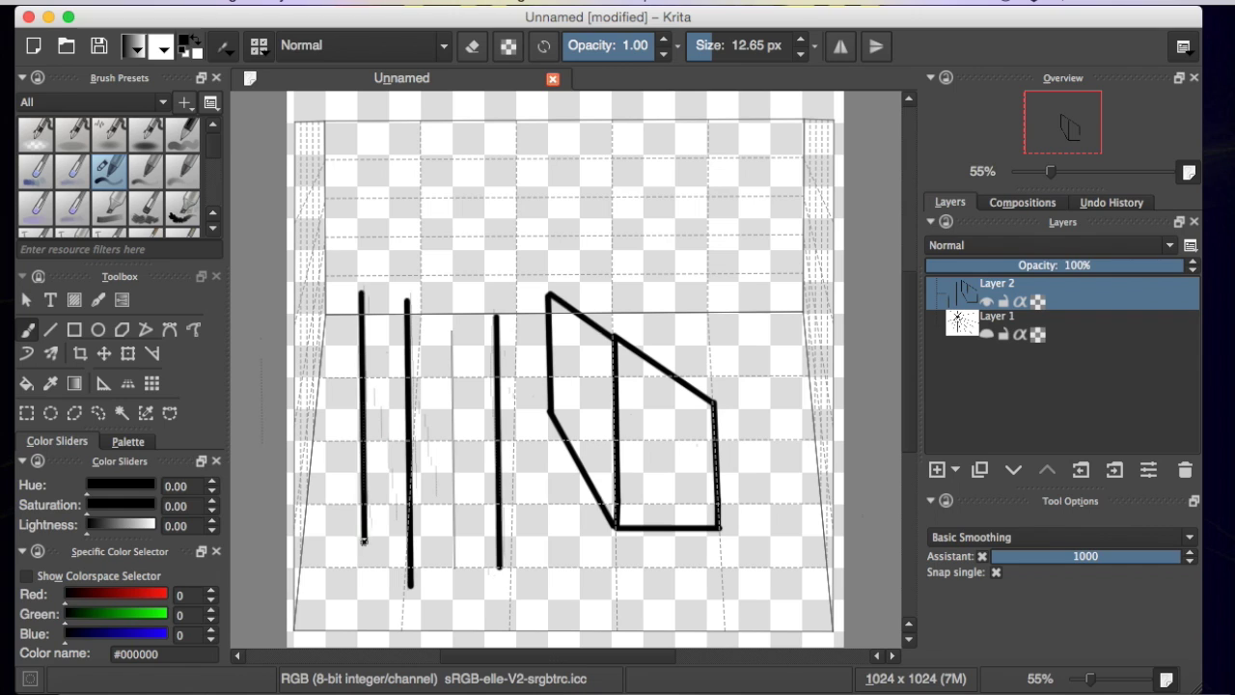
left_click_drag(381, 214, 381, 234)
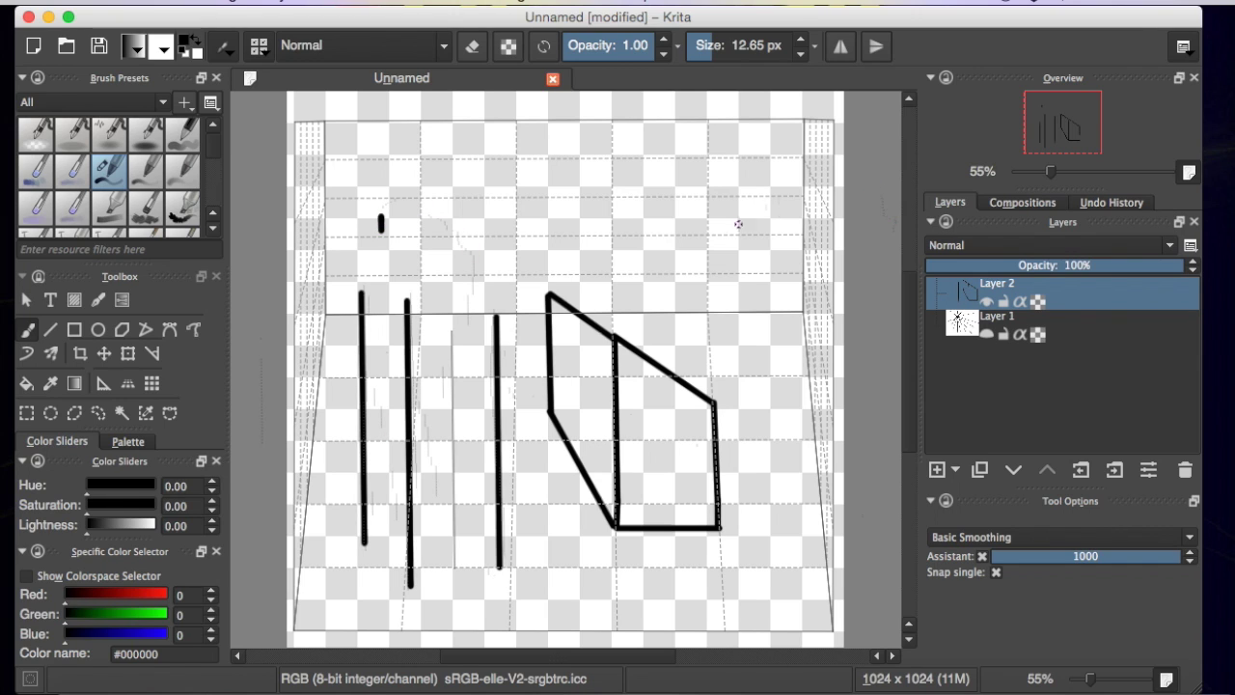
left_click_drag(664, 172, 668, 512)
left_click_drag(589, 201, 593, 543)
left_click_drag(518, 203, 521, 530)
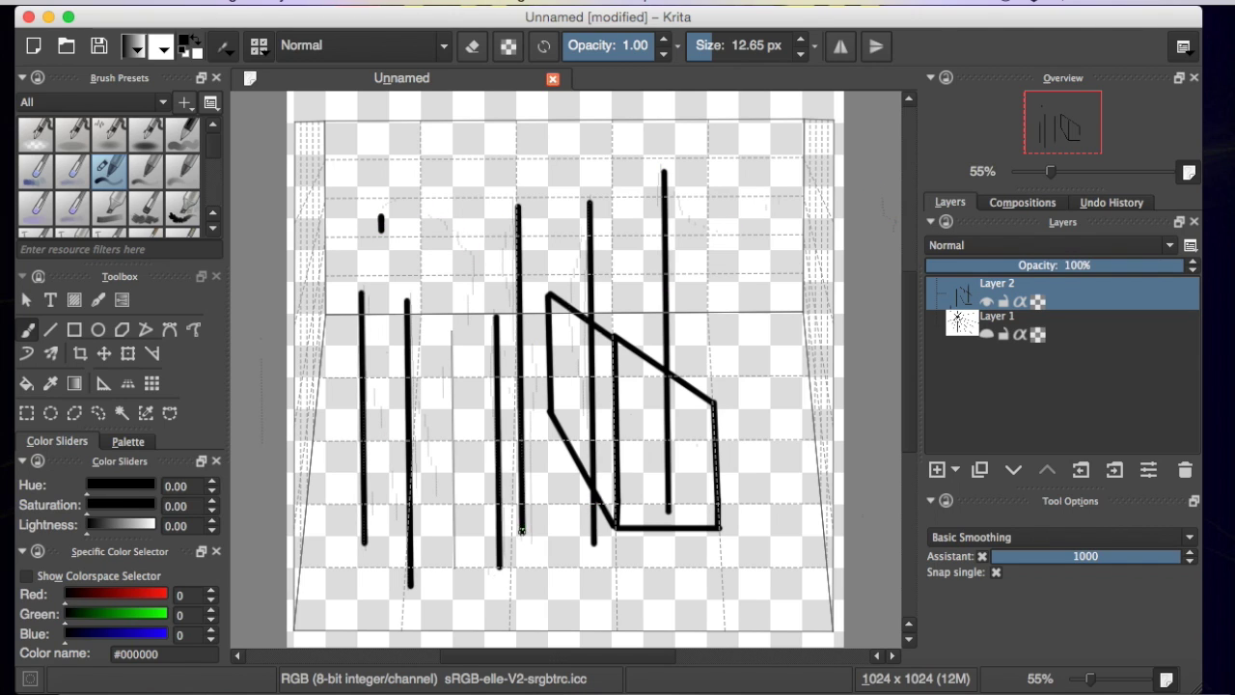
left_click_drag(433, 233, 435, 540)
left_click_drag(406, 191, 410, 585)
left_click_drag(359, 212, 361, 295)
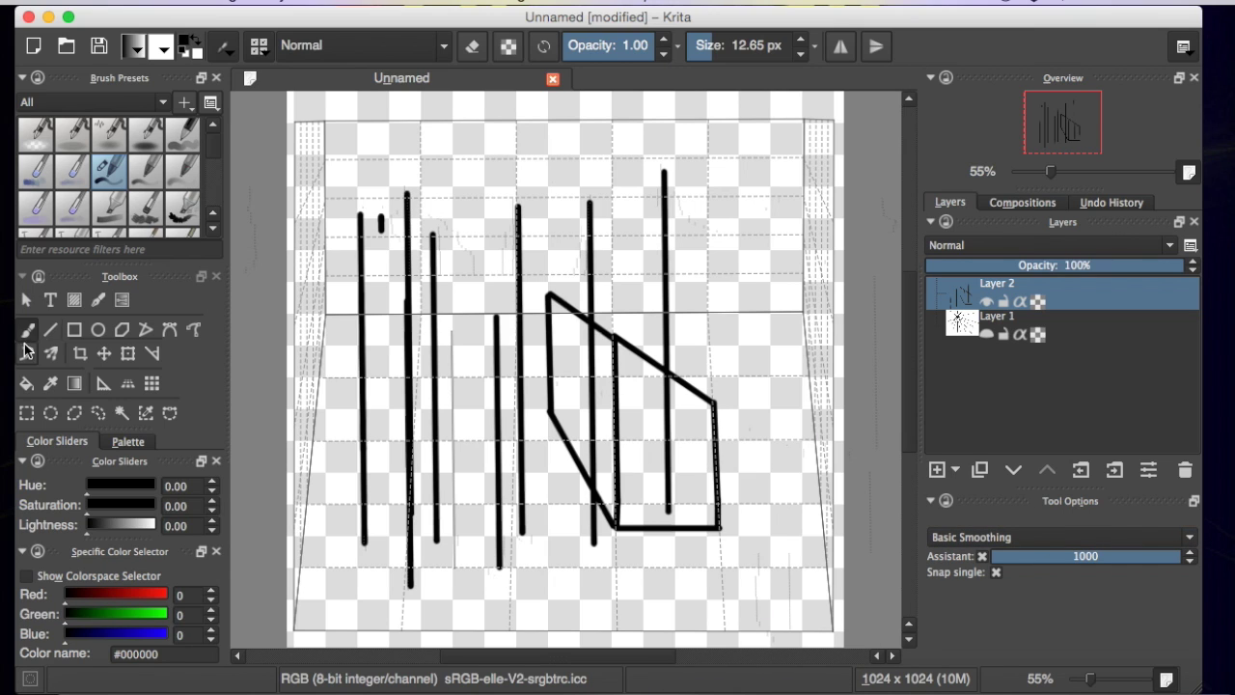
Step: Delete the vertical parallel ruler assistant from the canvas with the Assistant Tool
left_click(104, 385)
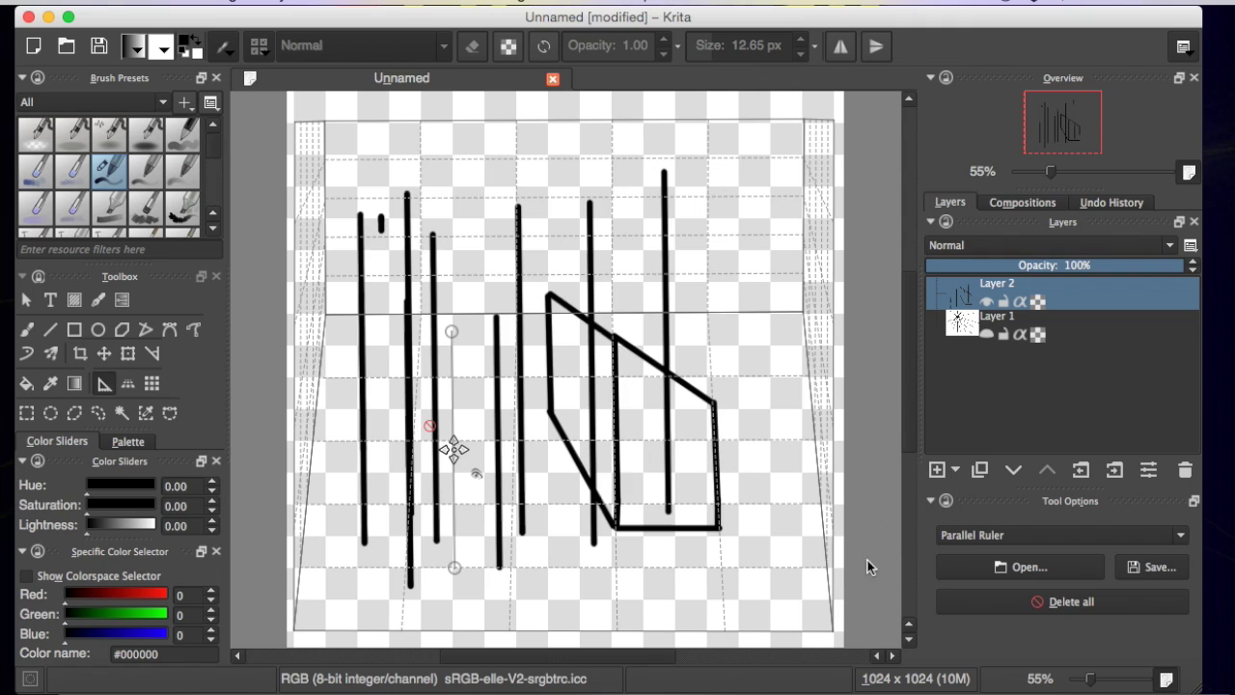
left_click(430, 427)
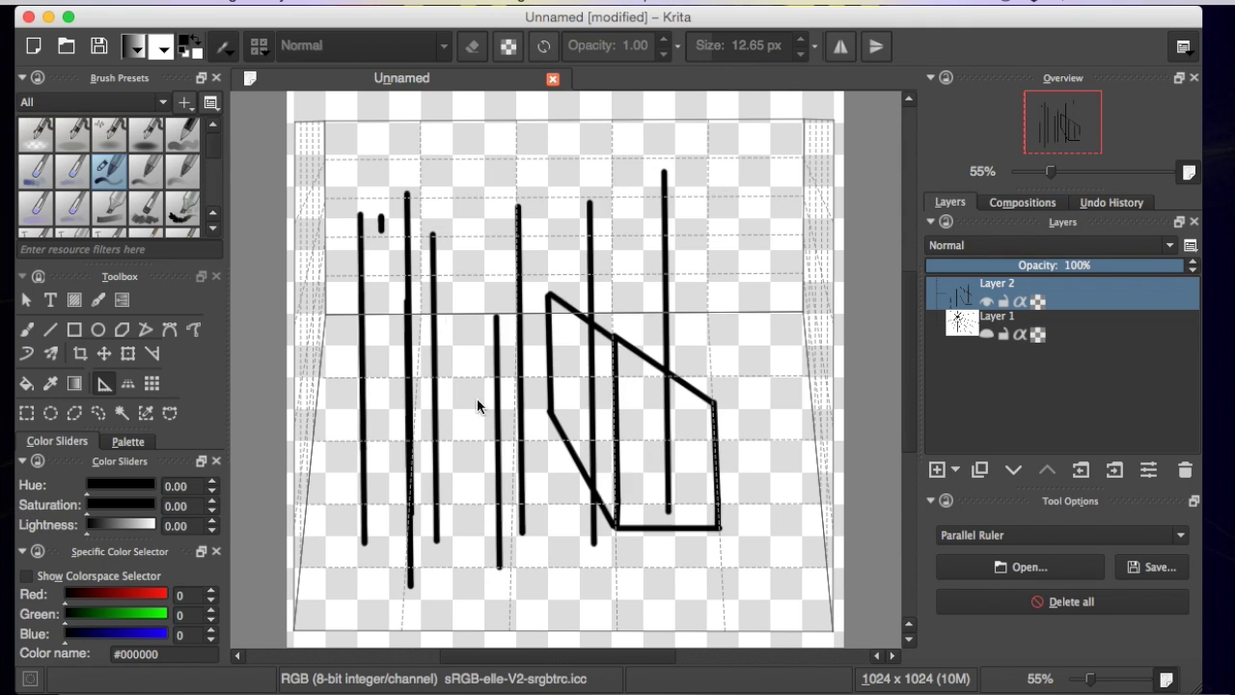